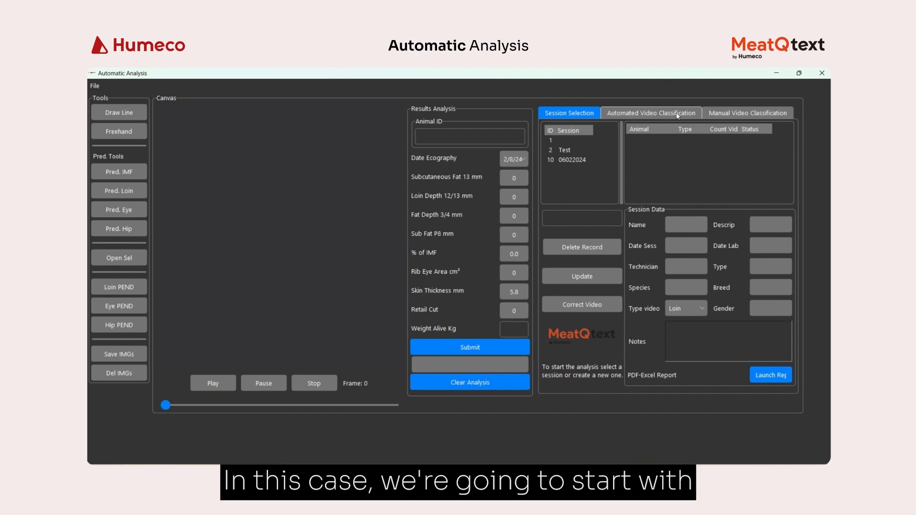
Step: Start an automated video classification session named farm1, with description Batch1, farm farm1 and location Huesca
left_click(678, 113)
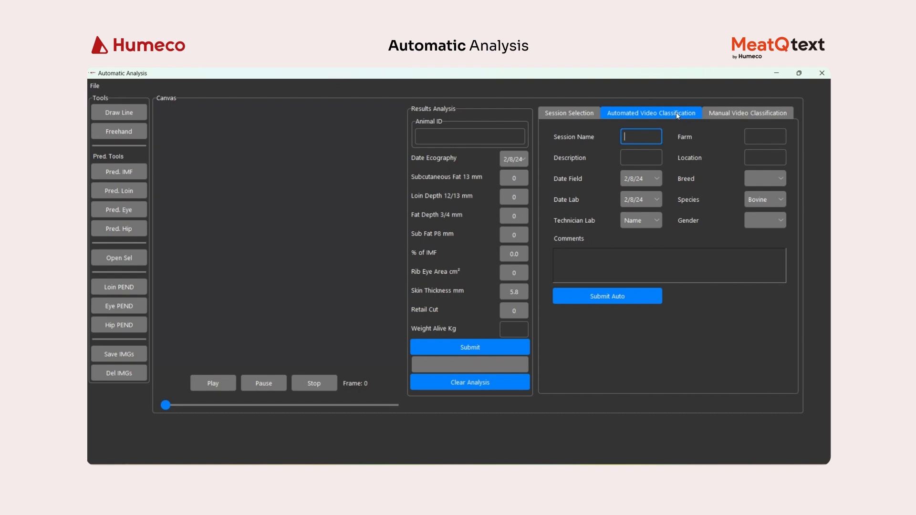
type("farm1")
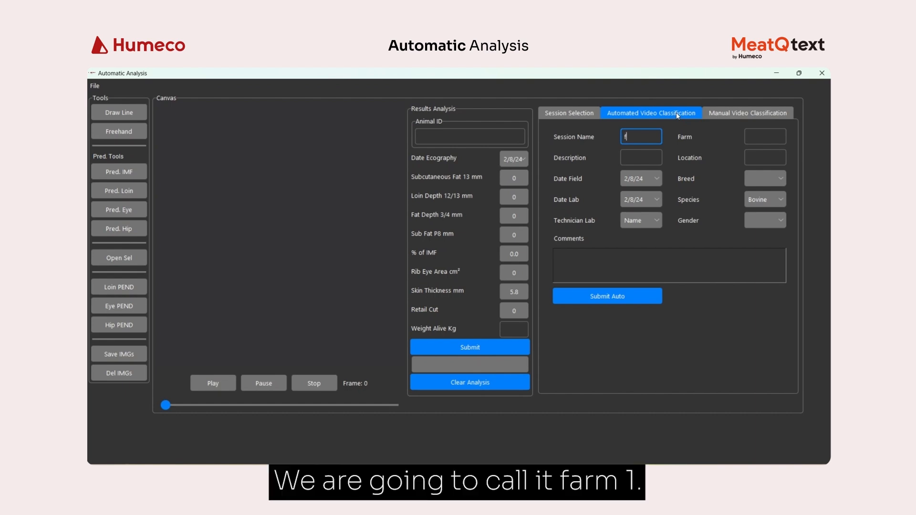
key("Tab")
type("Batc")
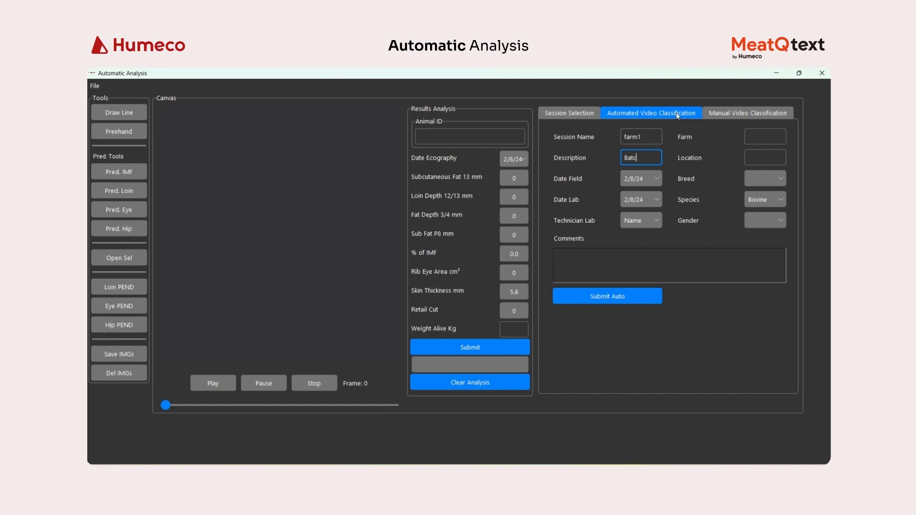
type("h1")
left_click(756, 138)
type("farm1")
left_click(759, 159)
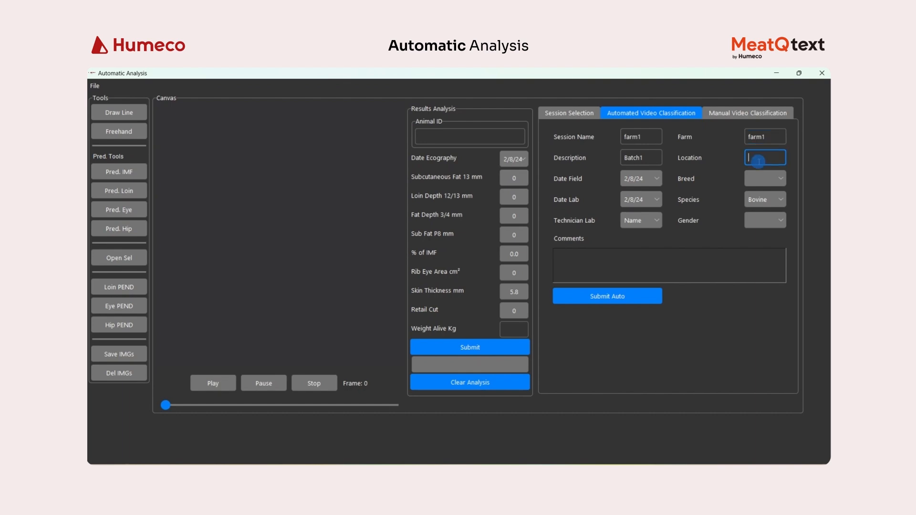
type("Huesca")
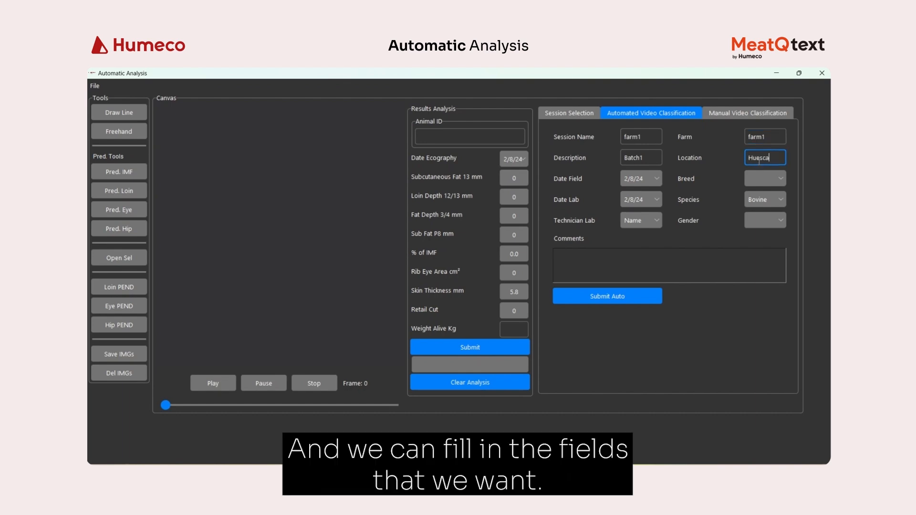
Step: Set the session's breed to Limousine and gender to Cow, and choose the lab technician's name
left_click(766, 176)
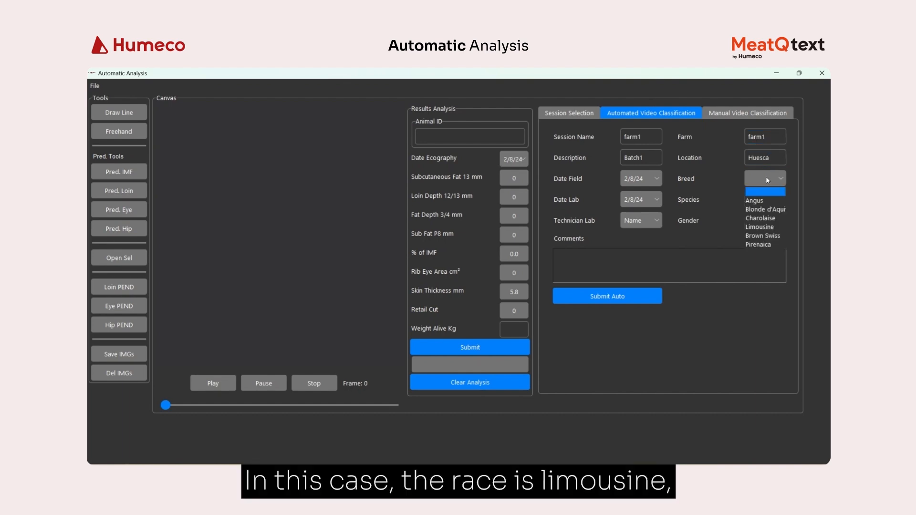
left_click(773, 226)
left_click(773, 224)
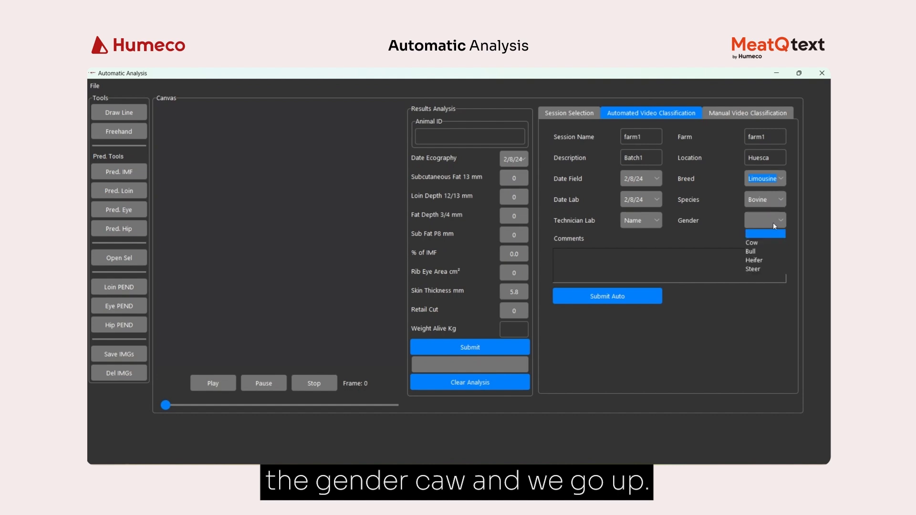
left_click(762, 243)
left_click(650, 221)
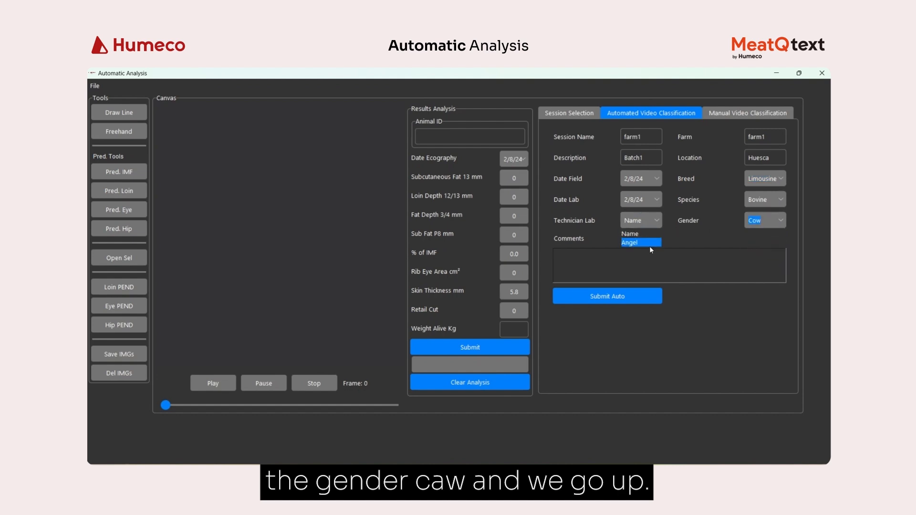
left_click(649, 245)
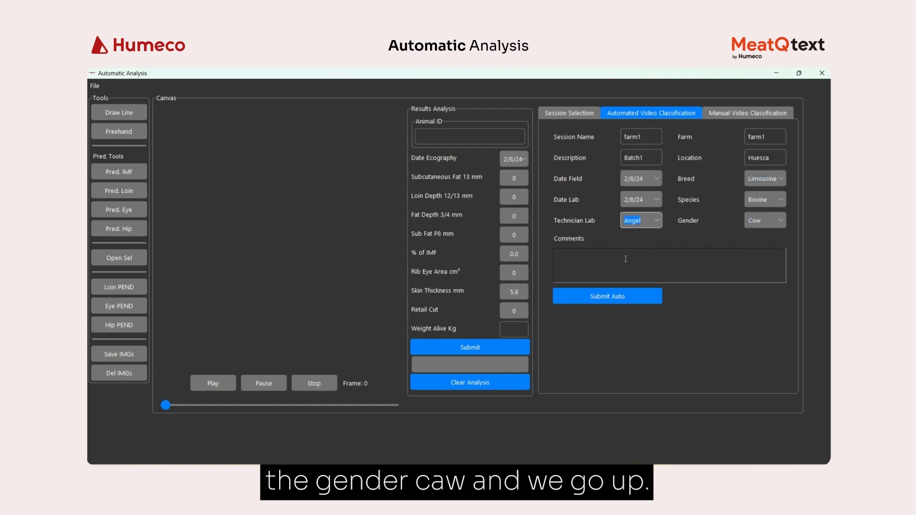
Step: Submit the automatic session using the videos in the Farm autom folder inside meatQ IA
left_click(633, 304)
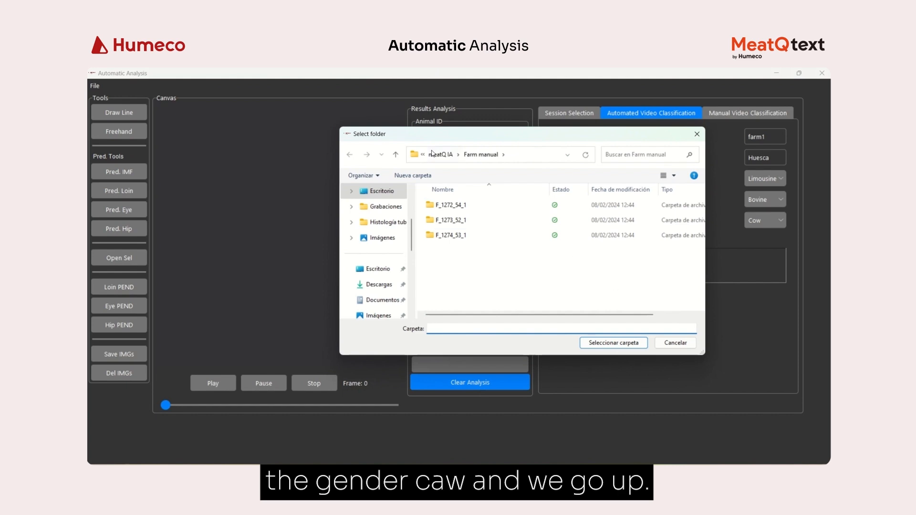
left_click(440, 155)
left_click(465, 222)
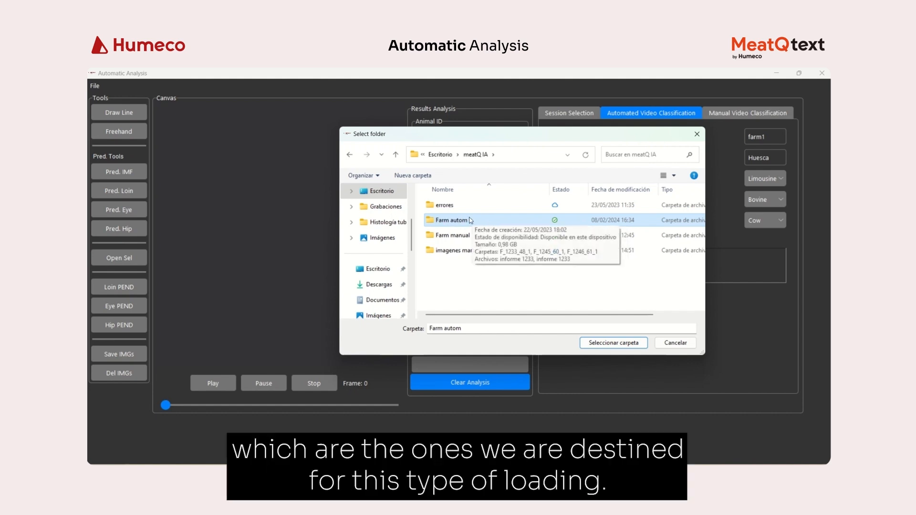
left_click(620, 345)
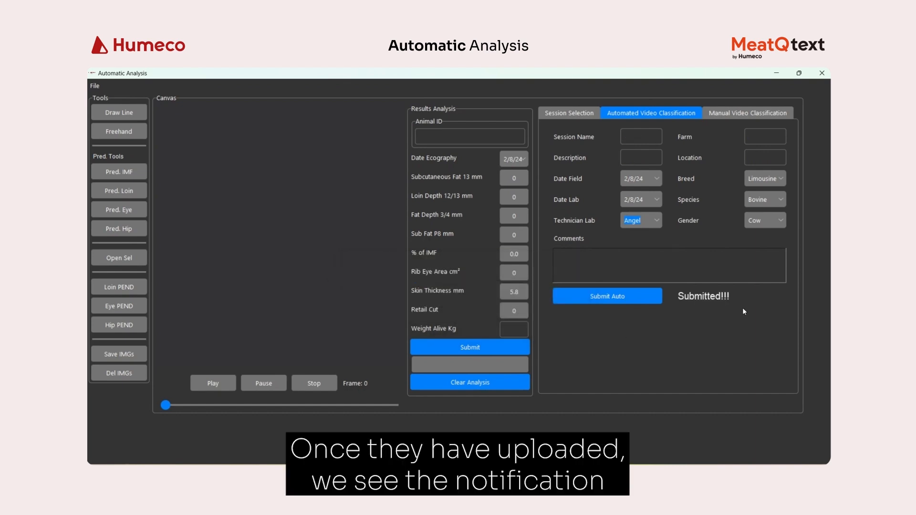
Step: Select the farm1 session in the session list and update its data and animal videos
left_click(571, 114)
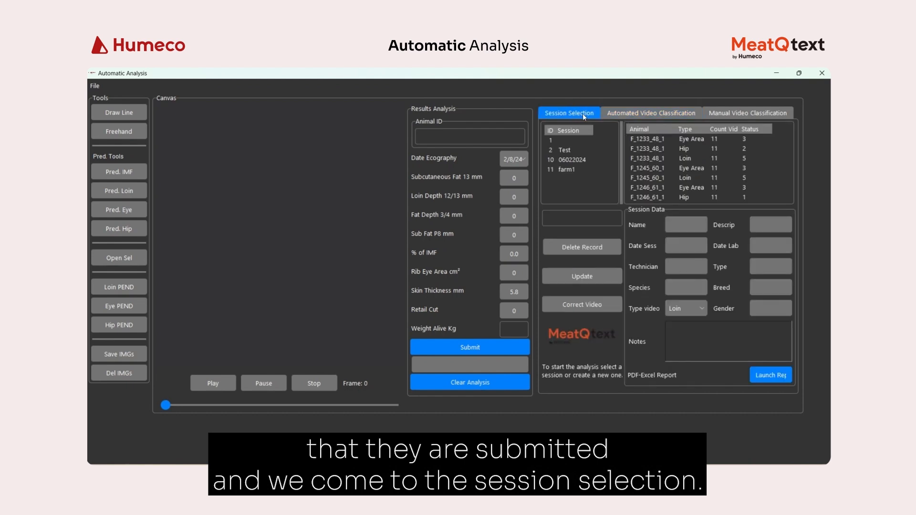
left_click(572, 169)
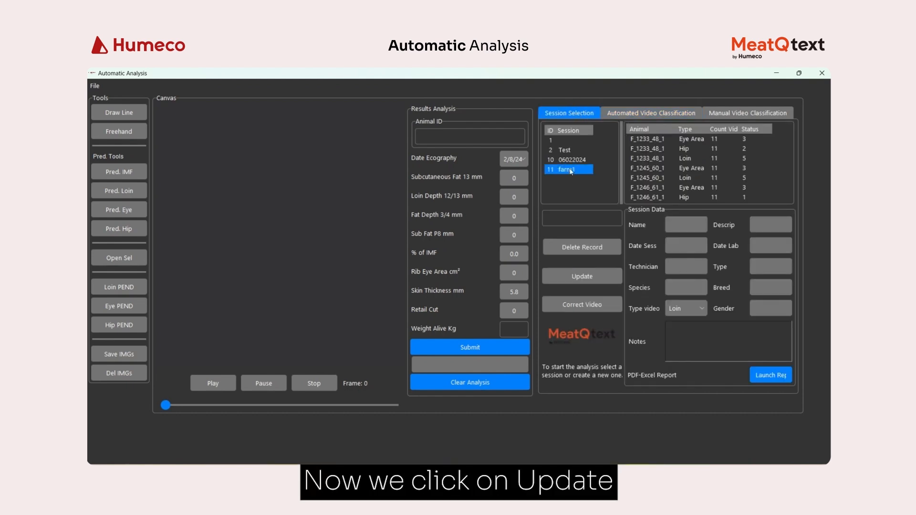
left_click(586, 281)
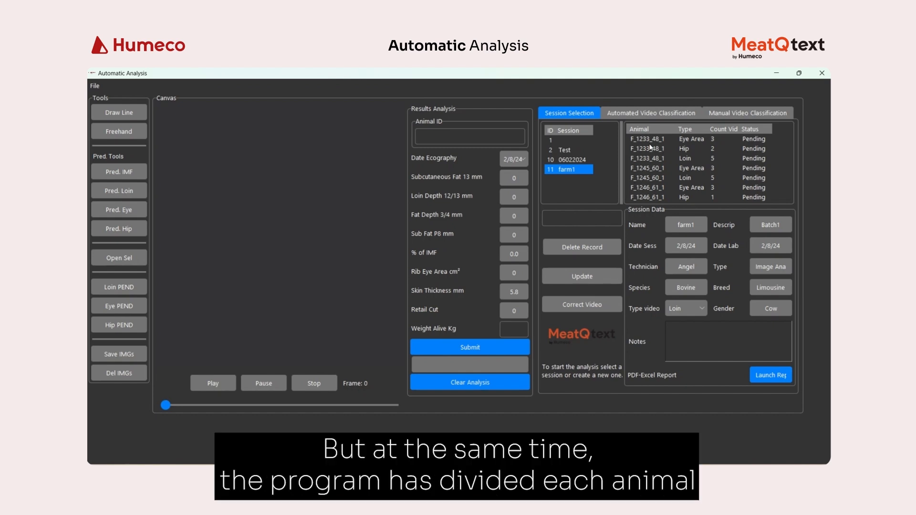
Step: Open the Eye Area video of animal F_1233_48_1 and scrub through it to check the upload
left_click(678, 139)
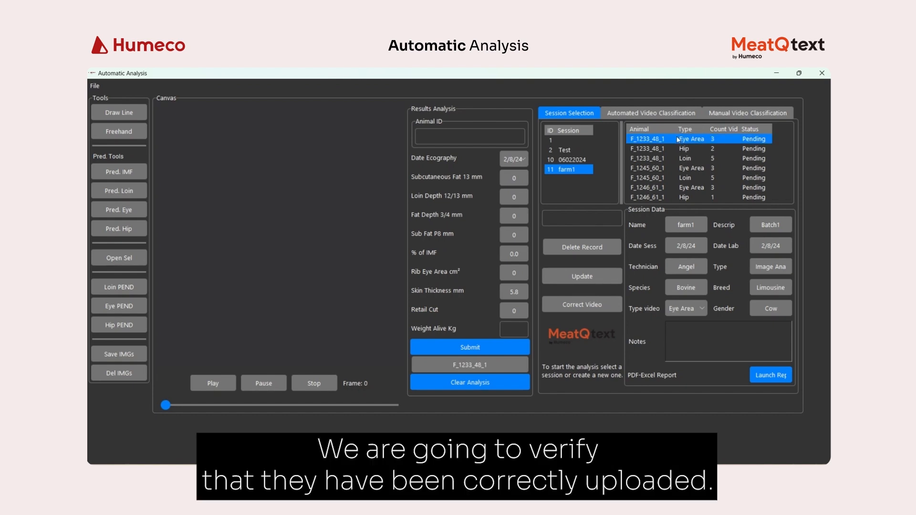
left_click(135, 256)
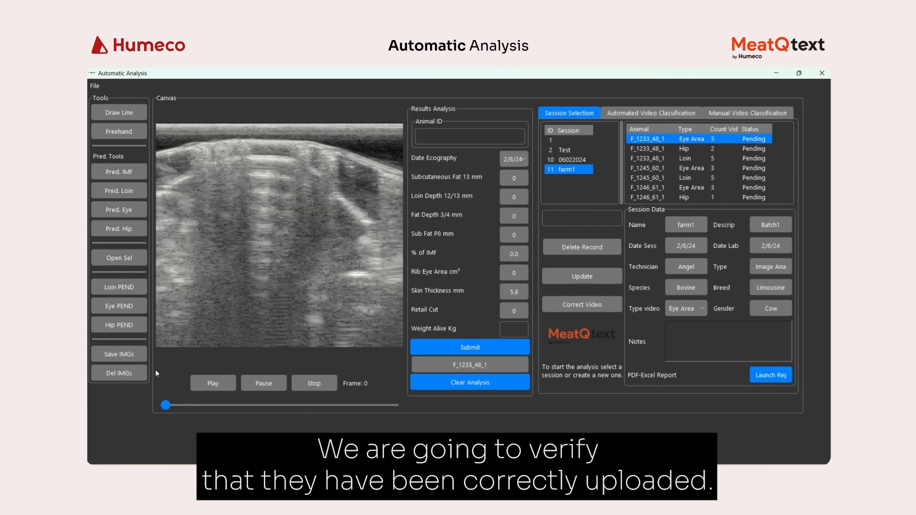
left_click(190, 404)
left_click_drag(190, 405, 377, 403)
Step: Open the Hip video of animal F_1233_48_1 and play it to check the upload
left_click(640, 148)
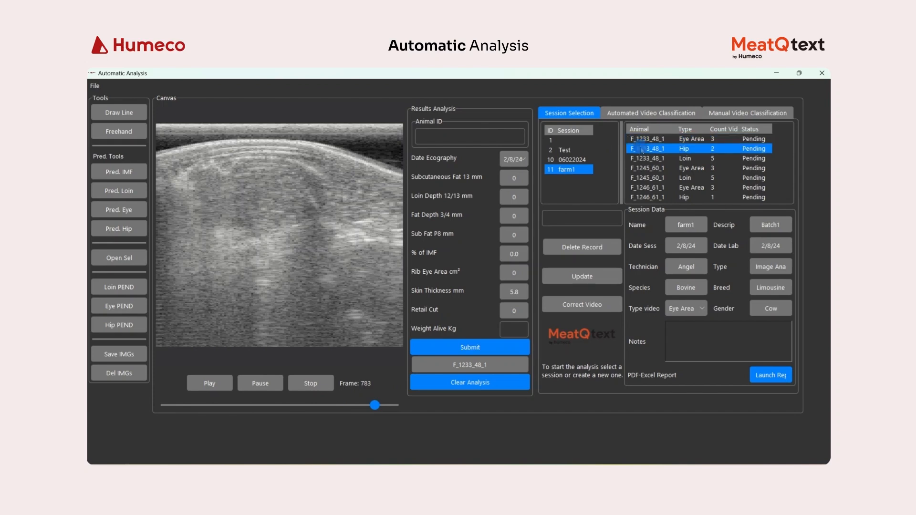
left_click(114, 263)
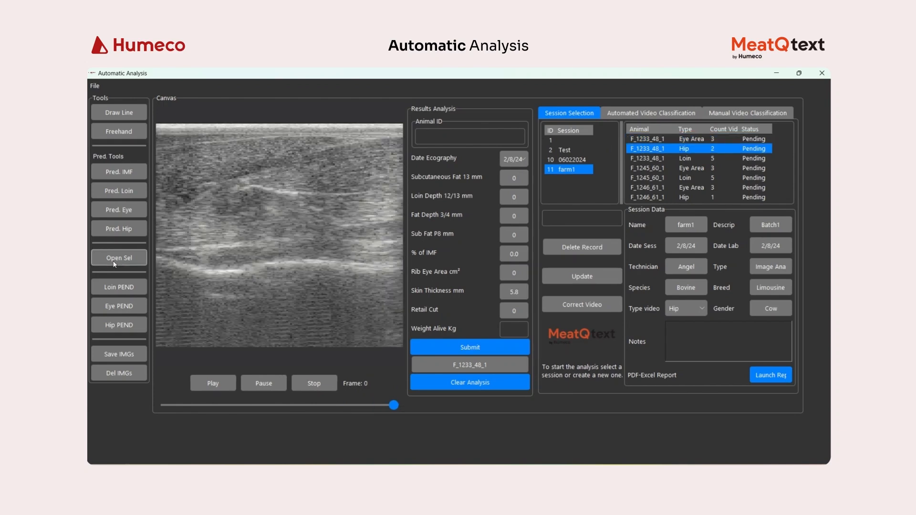
left_click(200, 385)
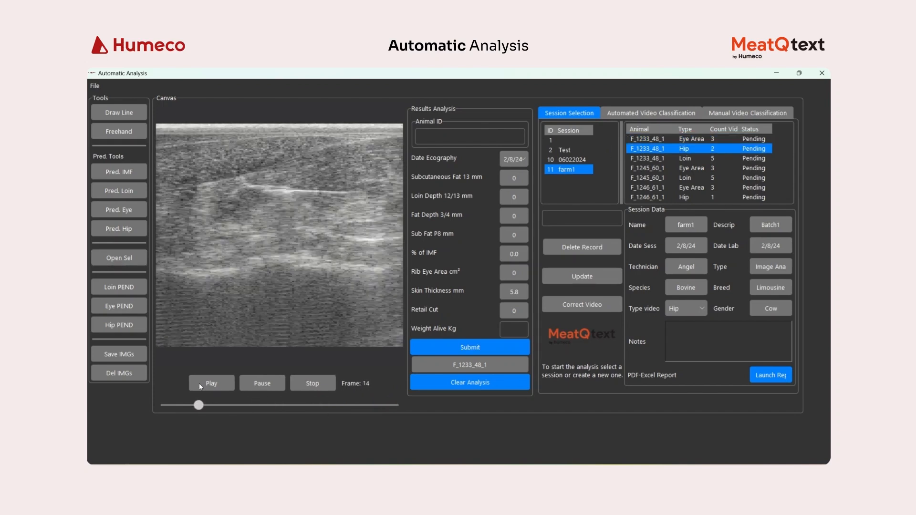
Step: Open the Loin video of animal F_1233_48_1 and scrub through it to check the upload
left_click(678, 161)
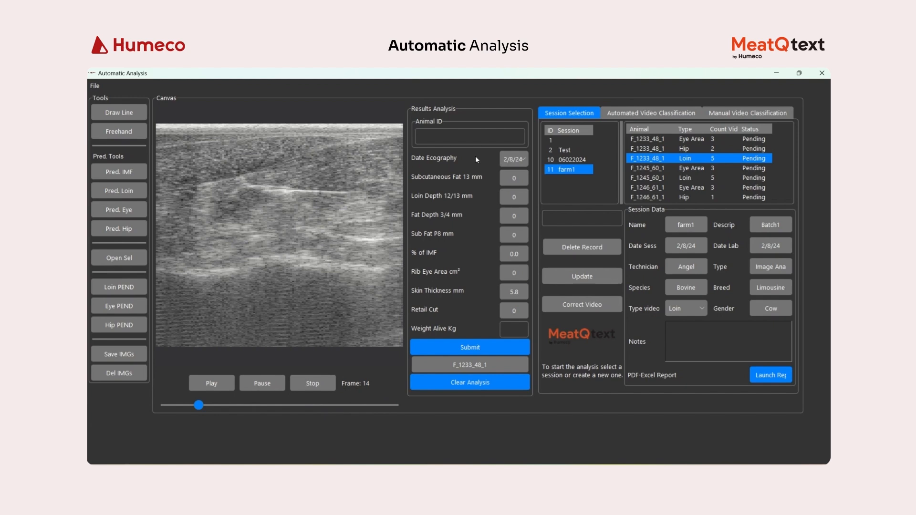
left_click(112, 256)
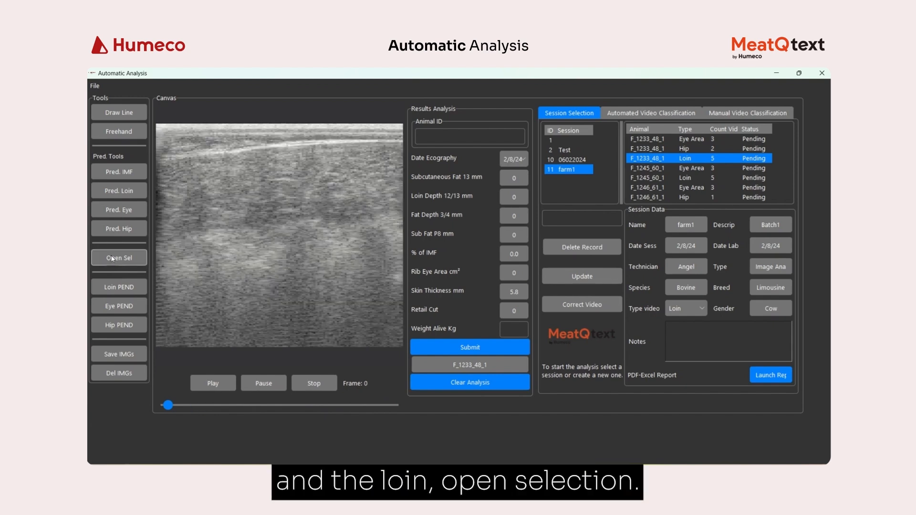
left_click_drag(169, 407, 270, 393)
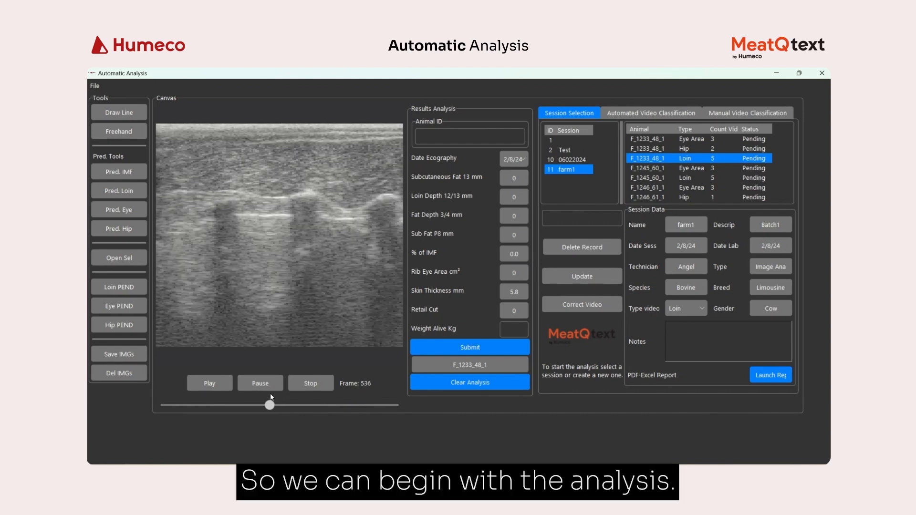
Step: Run the eye prediction on frame 151 of animal F_1233_48_1's Eye Area video
left_click(655, 139)
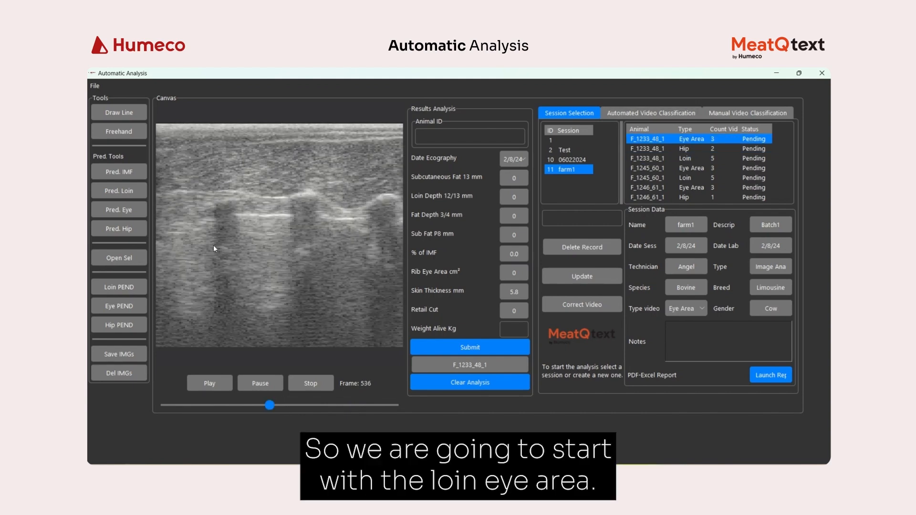
left_click(129, 258)
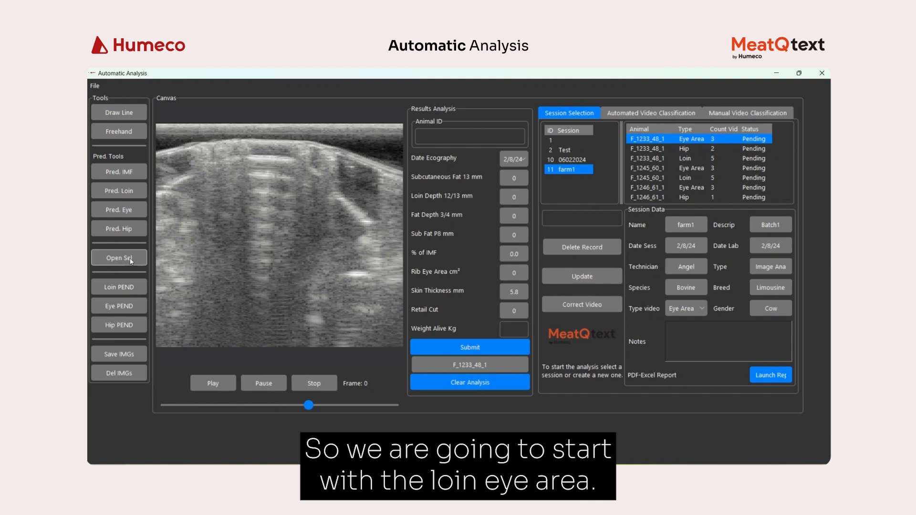
left_click_drag(313, 404, 206, 404)
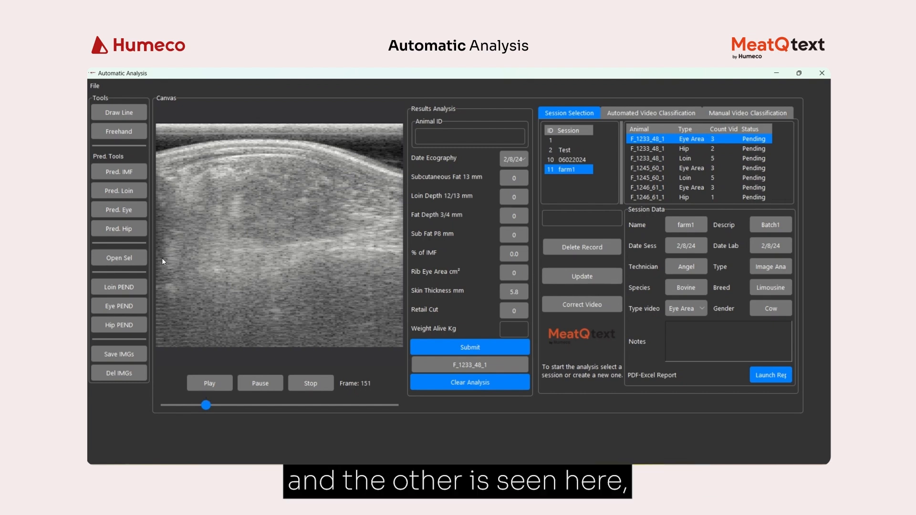
left_click(136, 214)
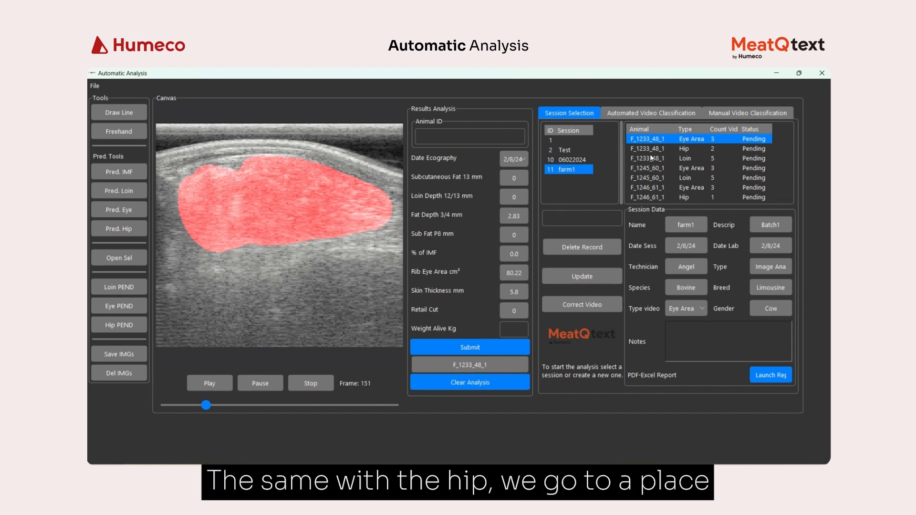
Step: Run the hip prediction on frame 40 of animal F_1233_48_1's Hip video
left_click(637, 148)
left_click(121, 263)
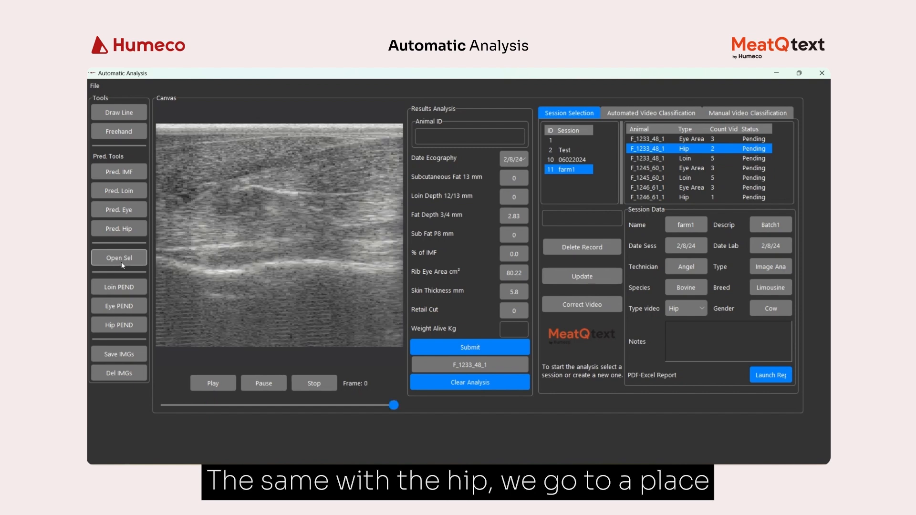
left_click_drag(395, 408, 258, 405)
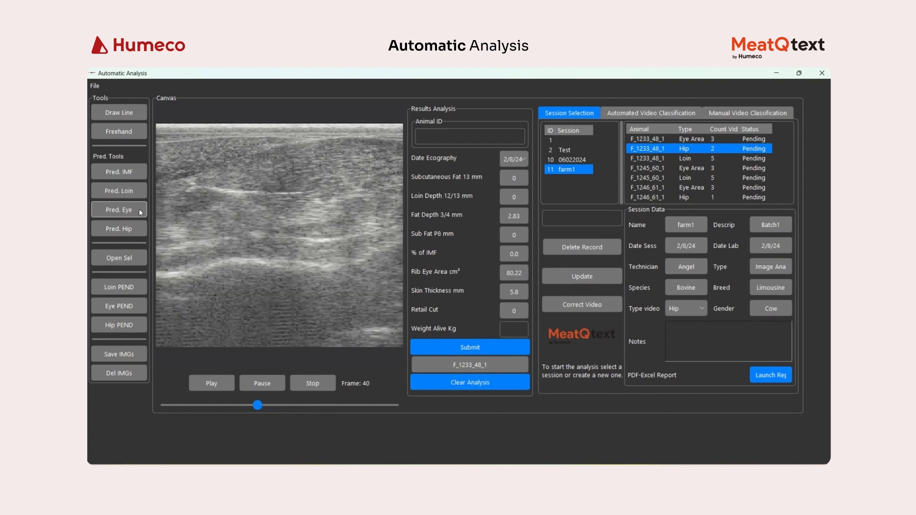
left_click(133, 231)
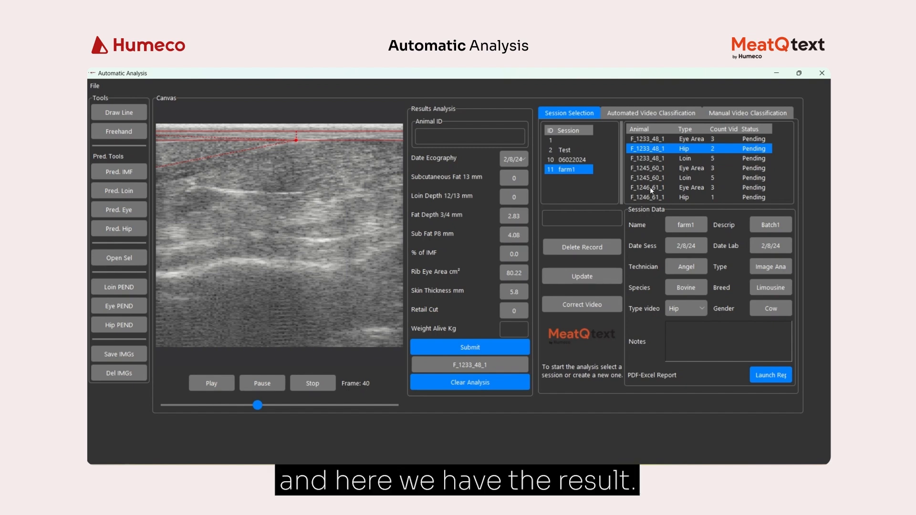
Step: Run the IMF prediction on frame 875 of animal F_1233_48_1's Loin video
left_click(648, 158)
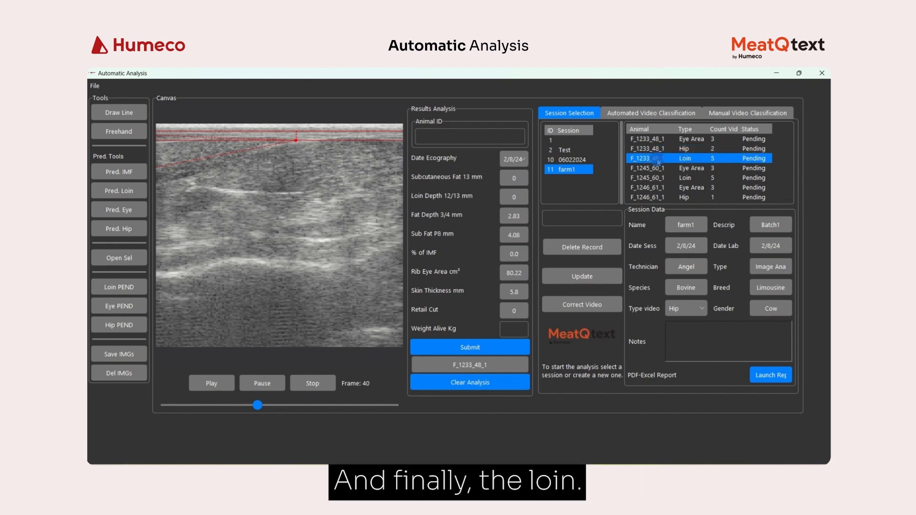
left_click(110, 259)
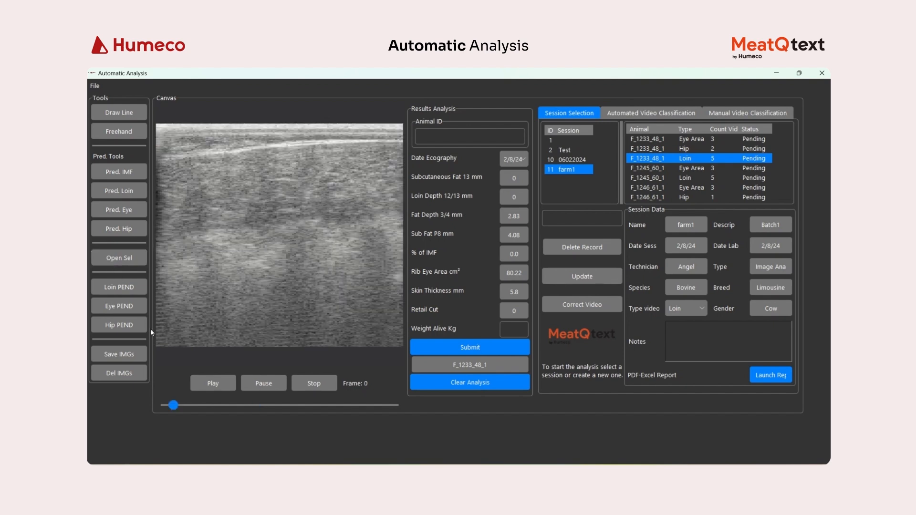
left_click_drag(180, 411, 336, 405)
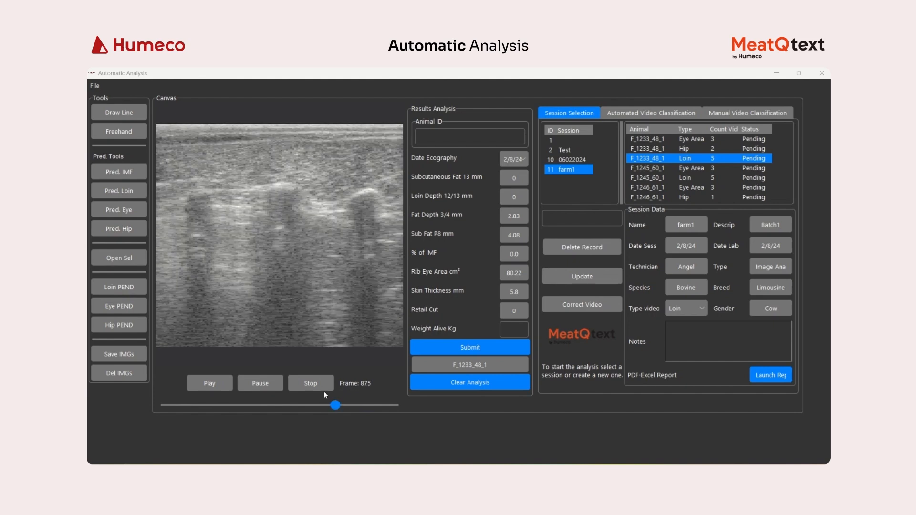
left_click(133, 175)
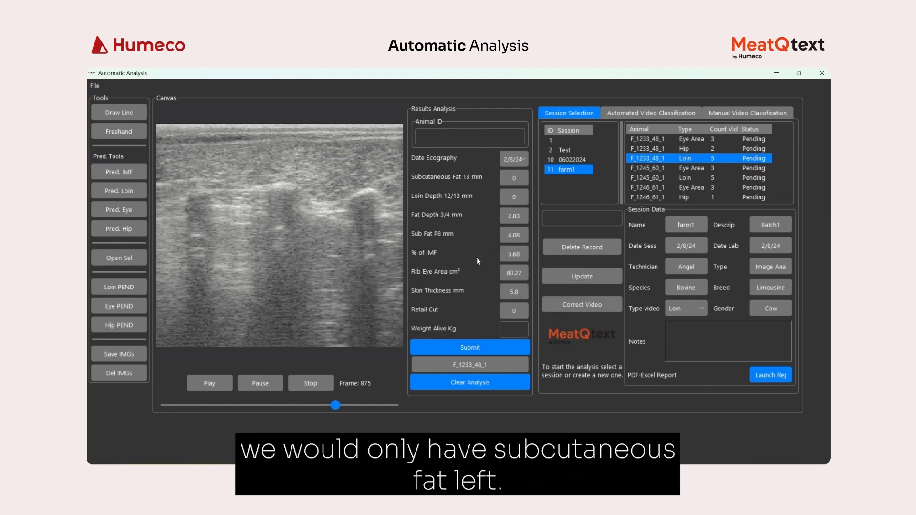
Step: Run the loin prediction on frame 546 of animal F_1233_48_1's Loin video
left_click_drag(336, 406, 273, 411)
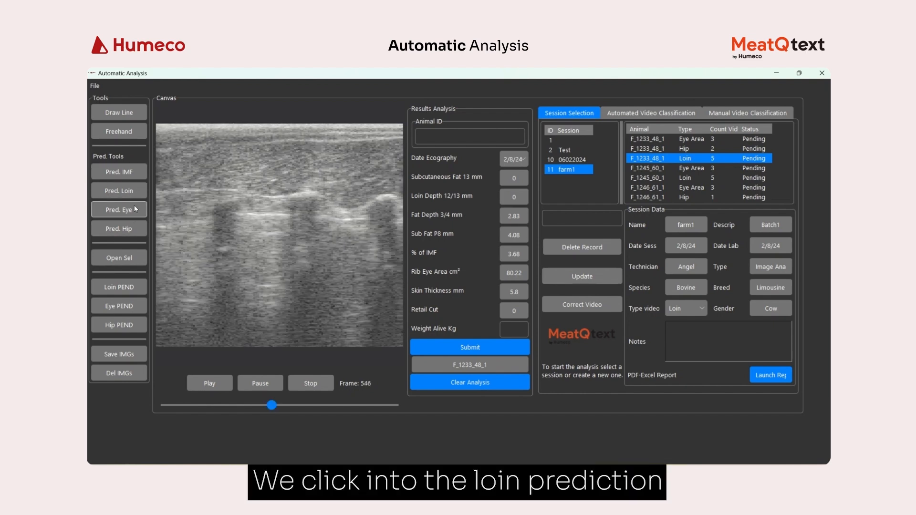
left_click(133, 190)
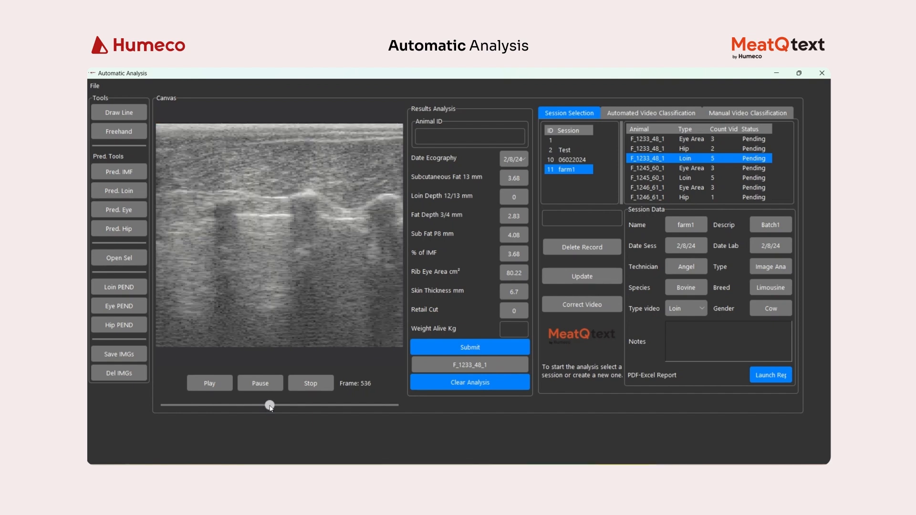
Step: Measure the loin on frame 541 with a vertical line spanning its depth and record it as Loin Depth 12/13
left_click_drag(273, 408, 272, 409)
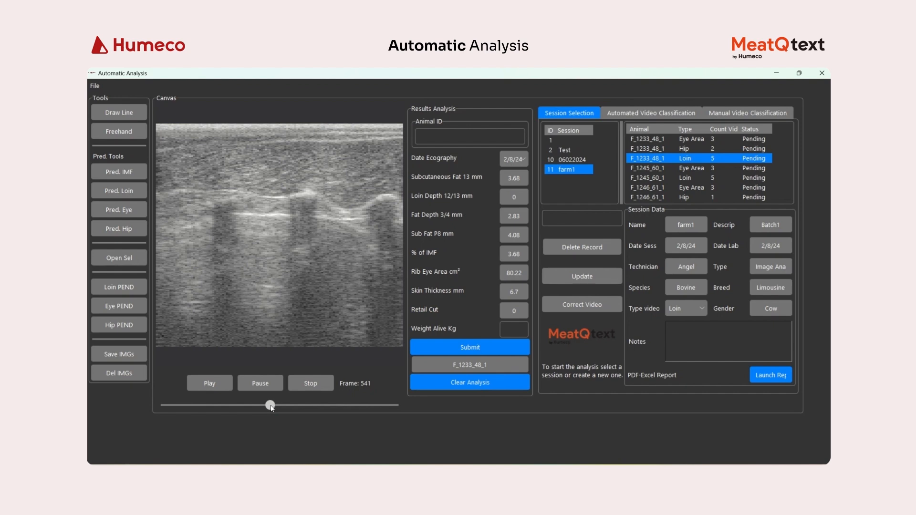
left_click(135, 114)
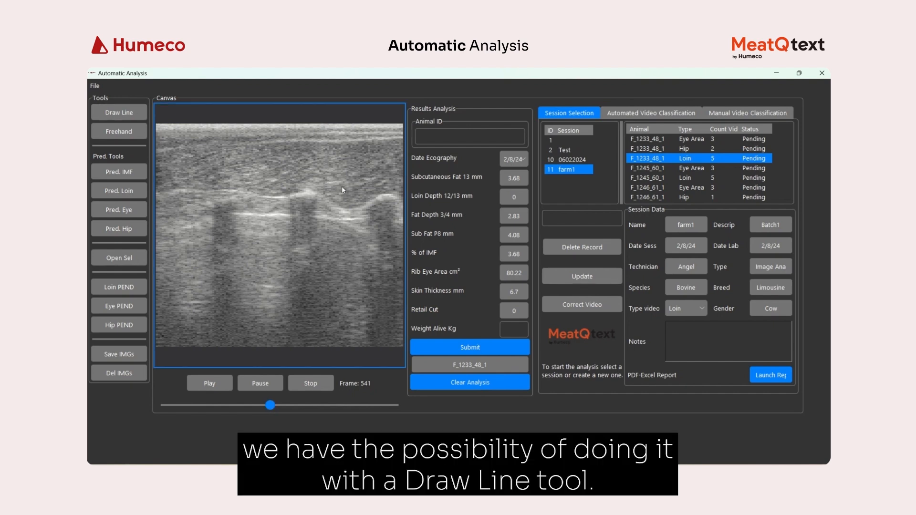
left_click_drag(346, 218, 347, 182)
left_click_drag(344, 150, 346, 141)
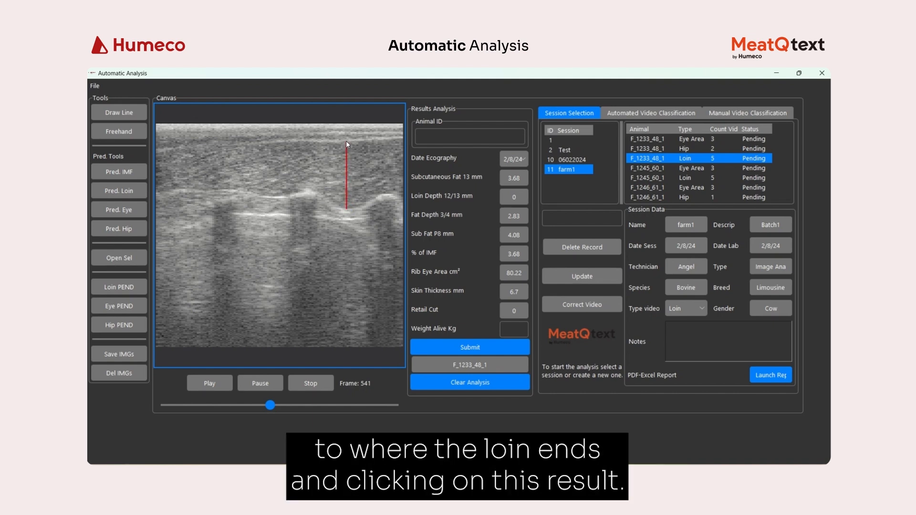
left_click(520, 203)
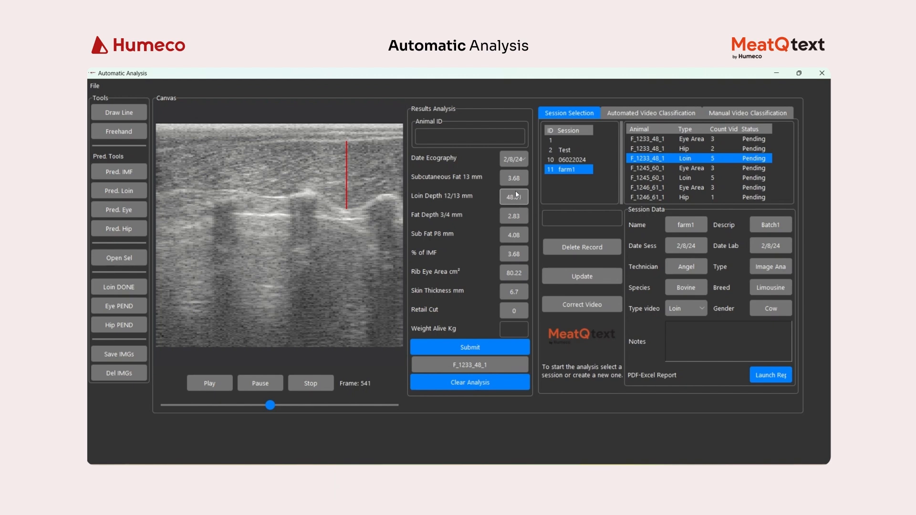
Step: Set the animal's live weight to 450 kg and calculate its retail cut
left_click(519, 328)
type("425")
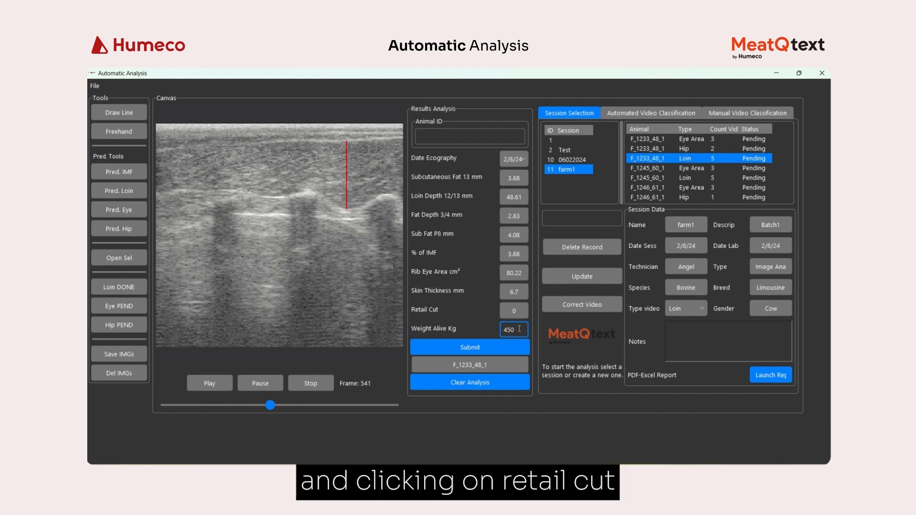
left_click(518, 312)
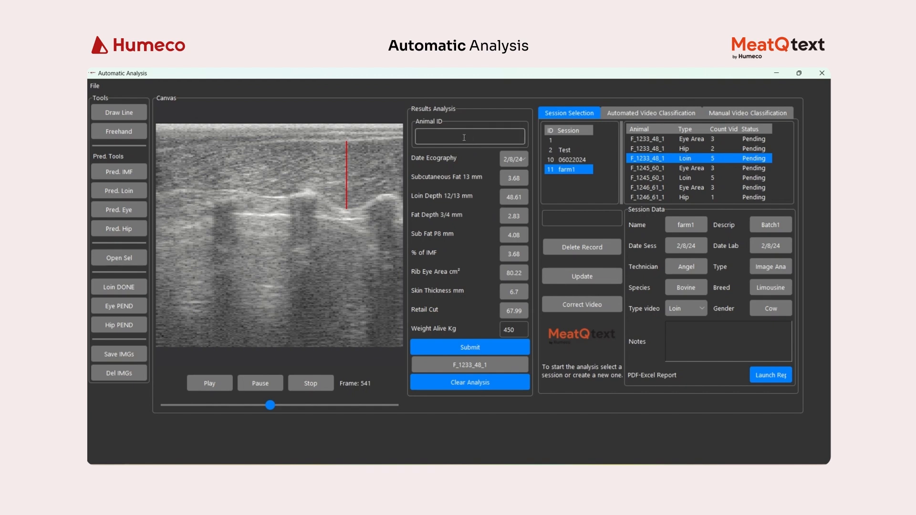
Step: Set the Animal ID to 1233 and submit the analysis results
left_click(439, 135)
type("1233")
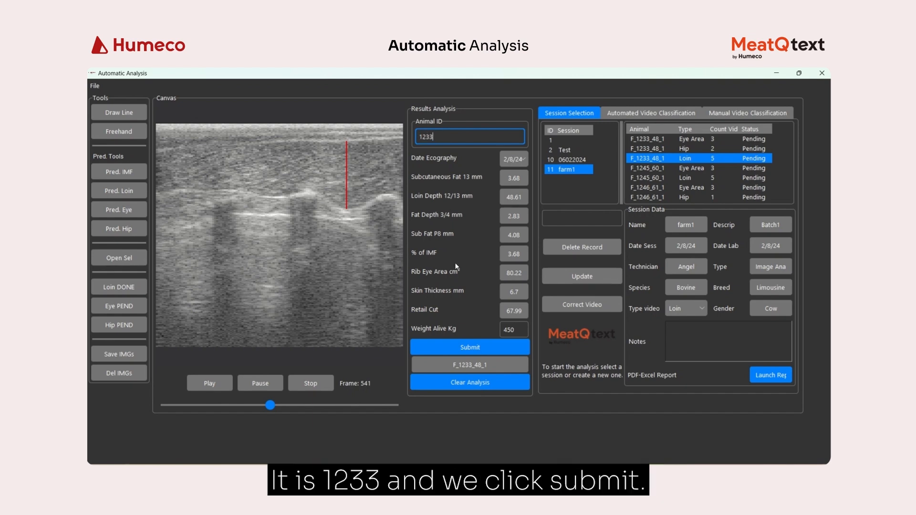
left_click(464, 347)
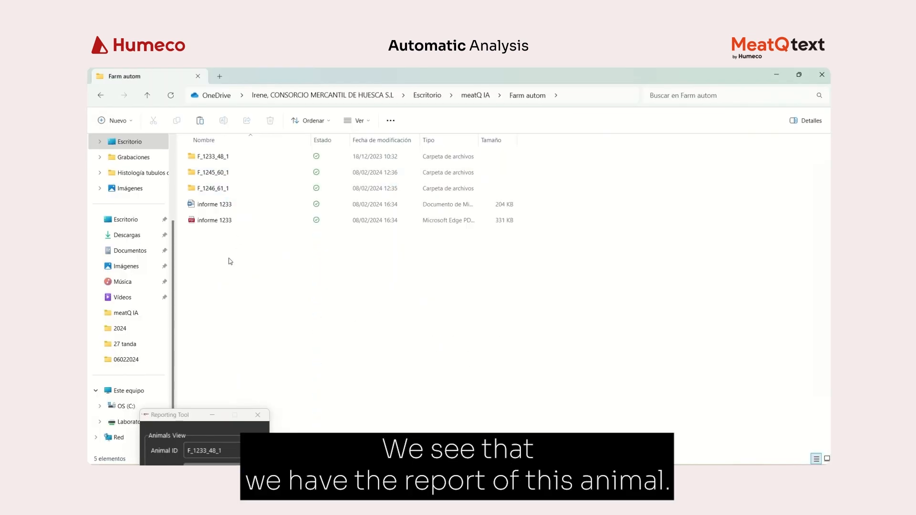
Step: Open the informe 1233 PDF report and review its data tables and ultrasound images
double_click(233, 221)
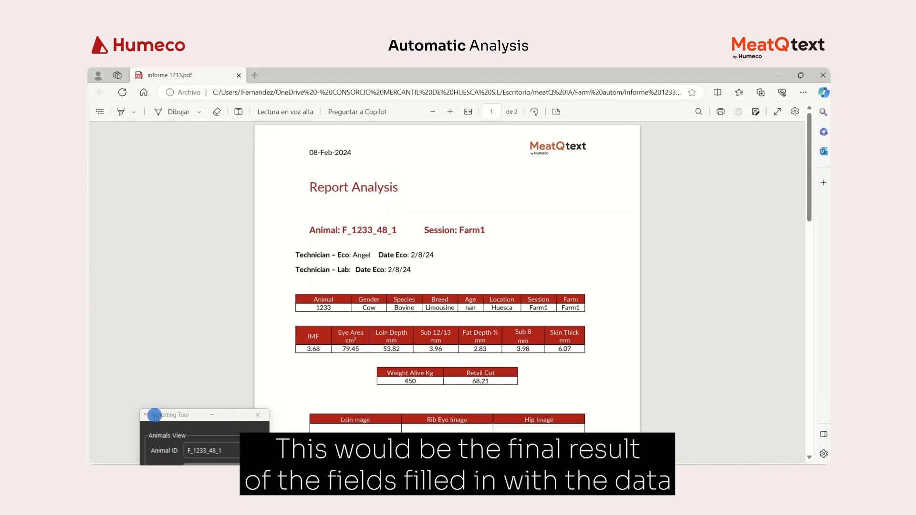
left_click_drag(156, 416, 147, 460)
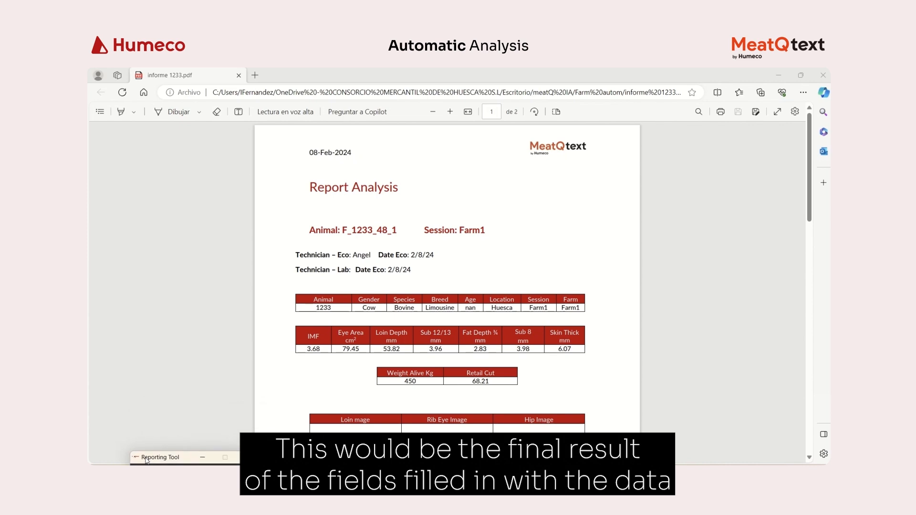
scroll(611, 234, "down", 3)
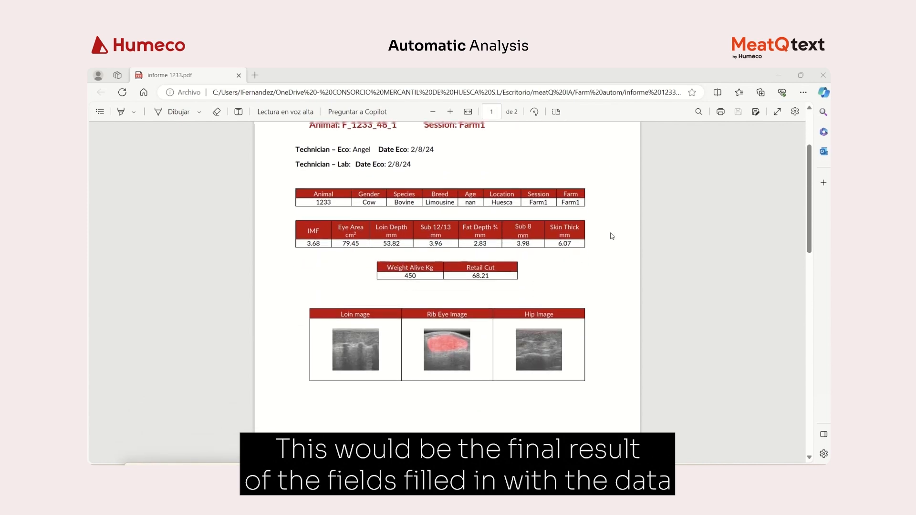
scroll(612, 236, "up", 1)
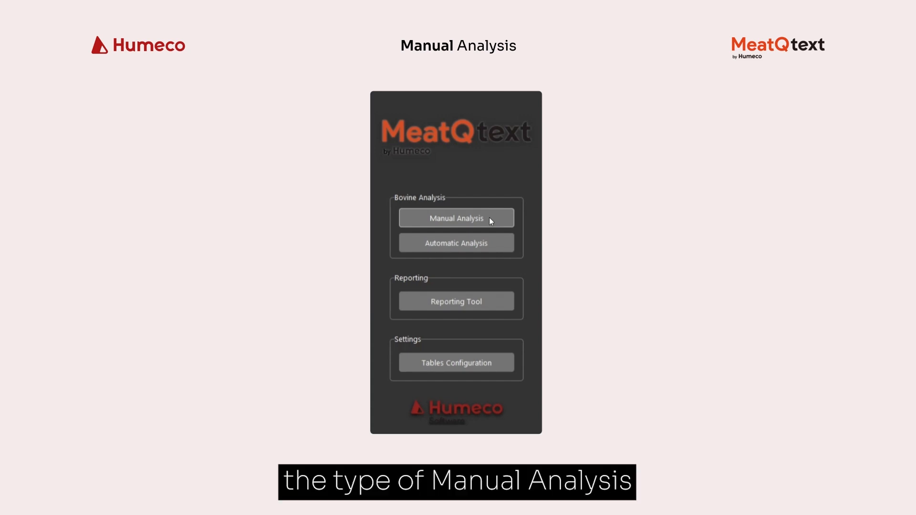
Step: Start a manual analysis and define a manually classified session Farm2 with description Batch2, farm Farm2, location Huesca and breed Limousine
left_click(490, 218)
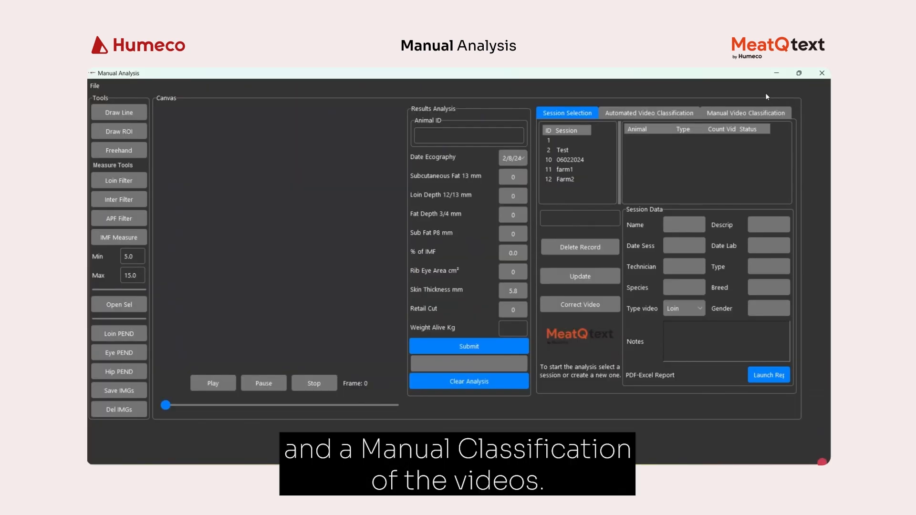
left_click(741, 113)
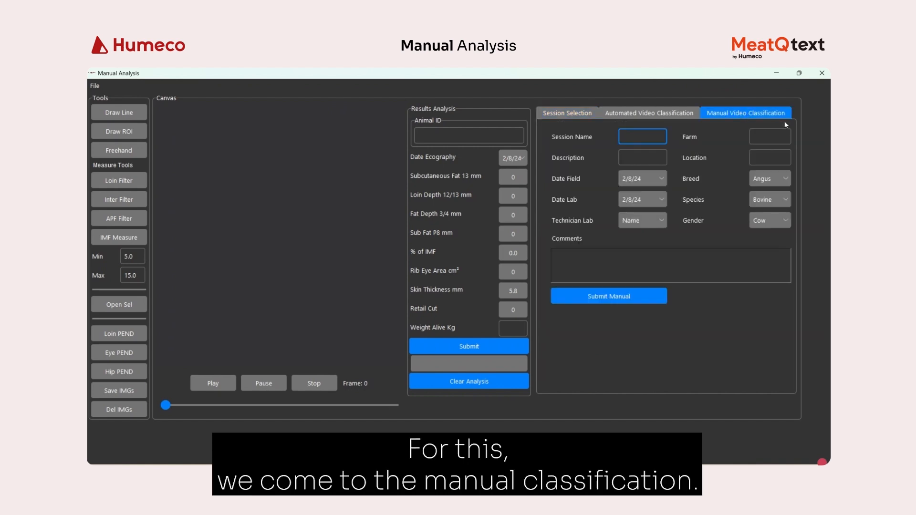
type("Farm2")
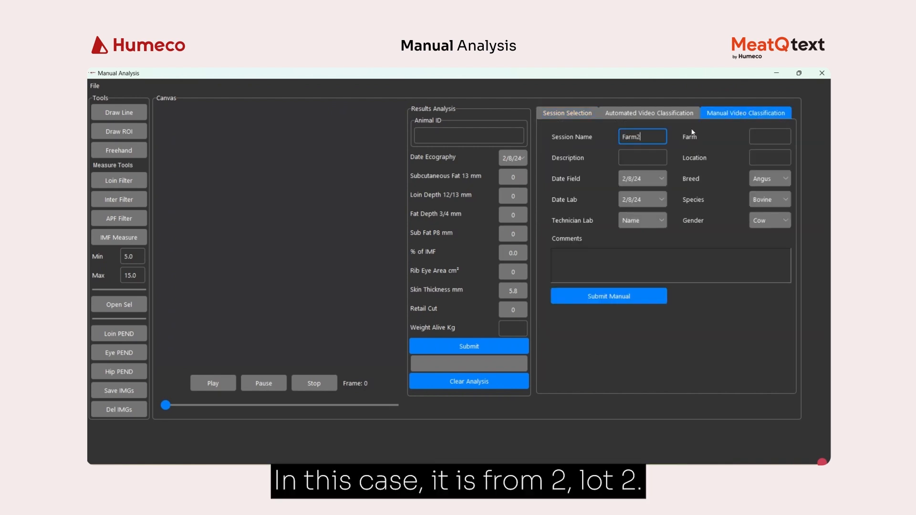
key("Tab")
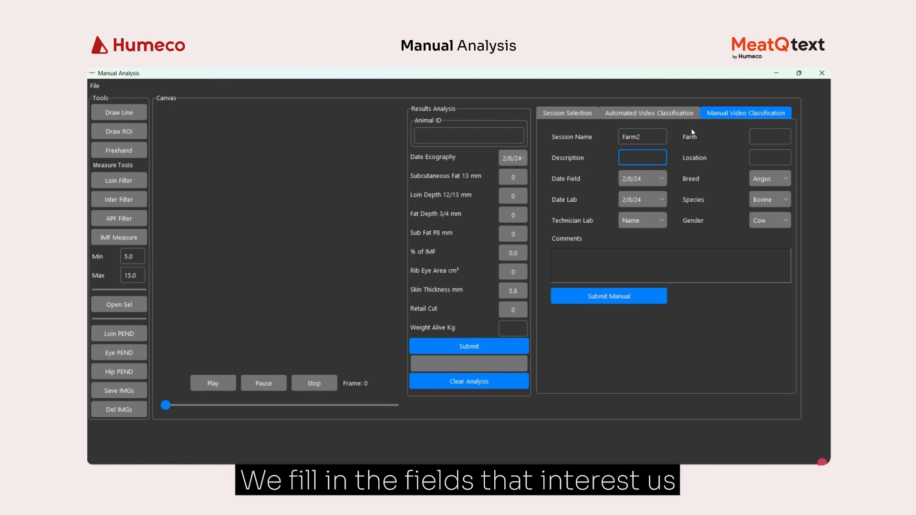
type("Batch2")
left_click(783, 137)
type("Farm2")
left_click(785, 156)
type("Huesca")
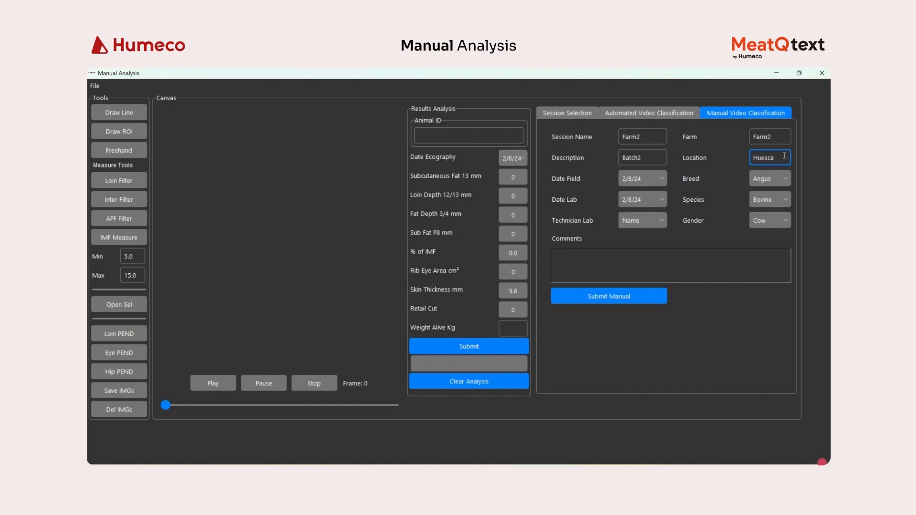
left_click(784, 181)
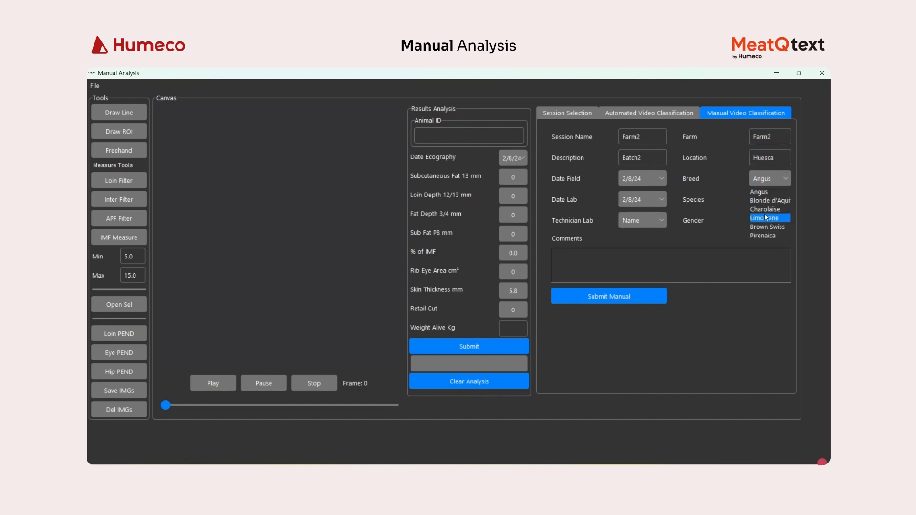
left_click(763, 218)
Step: Submit the manual session using the Farm manual folder inside meatQ IA as its video source
left_click(648, 298)
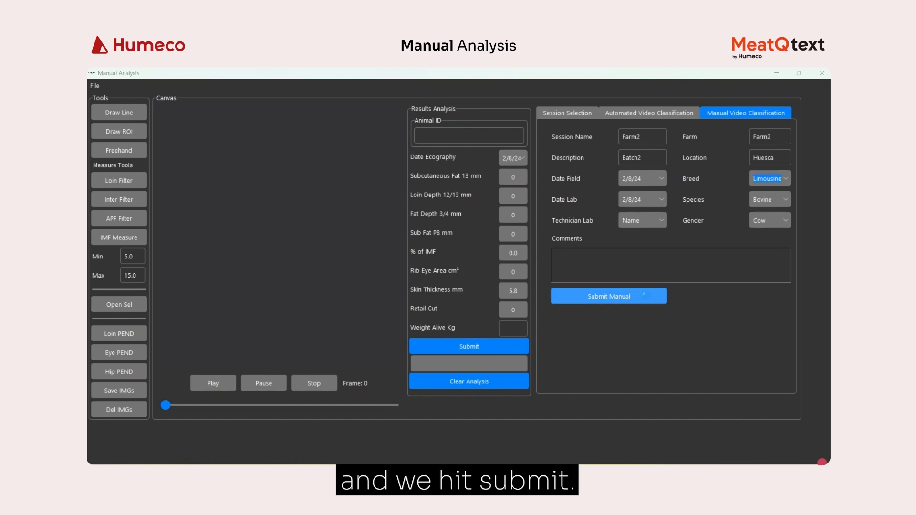
left_click(446, 155)
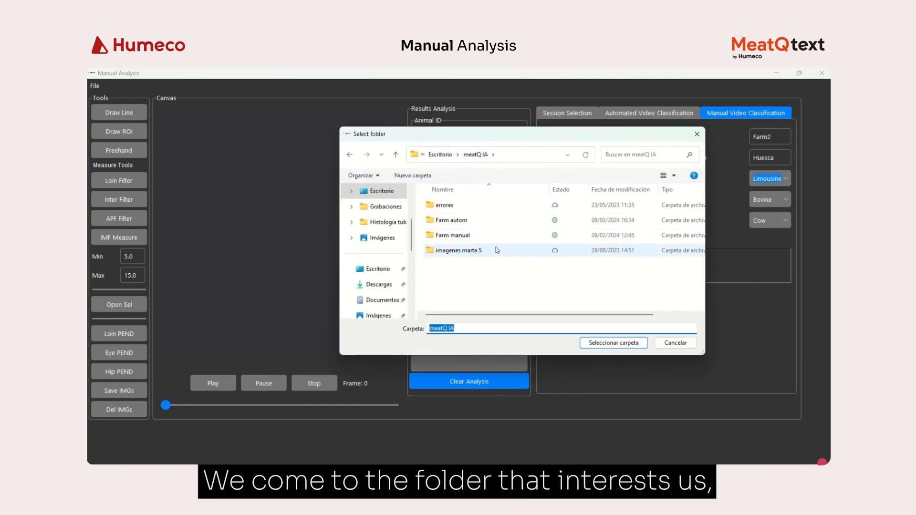
left_click(473, 236)
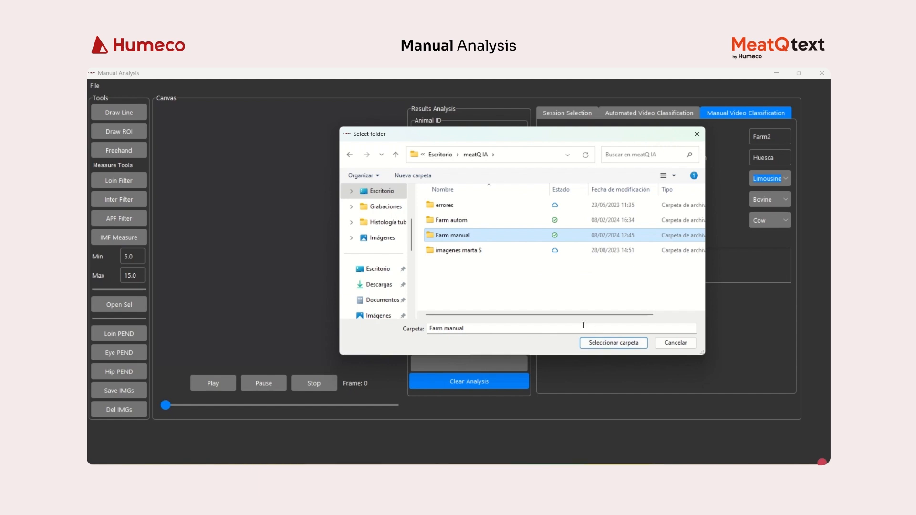
left_click(622, 344)
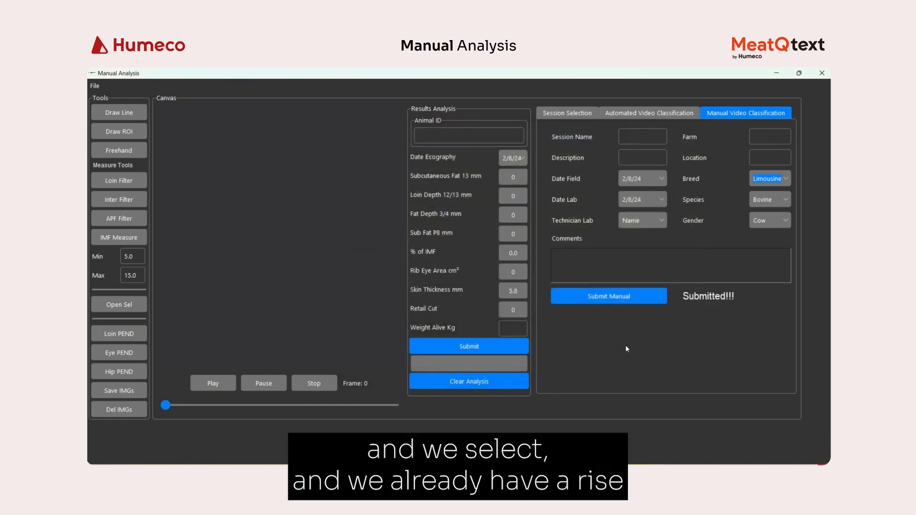
Step: Update the session list and load session 13, Farm2
left_click(574, 113)
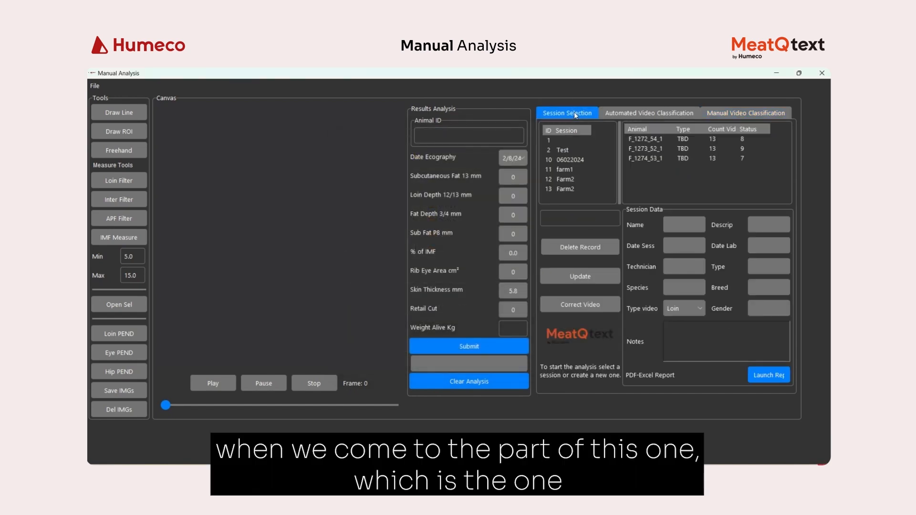
left_click(569, 190)
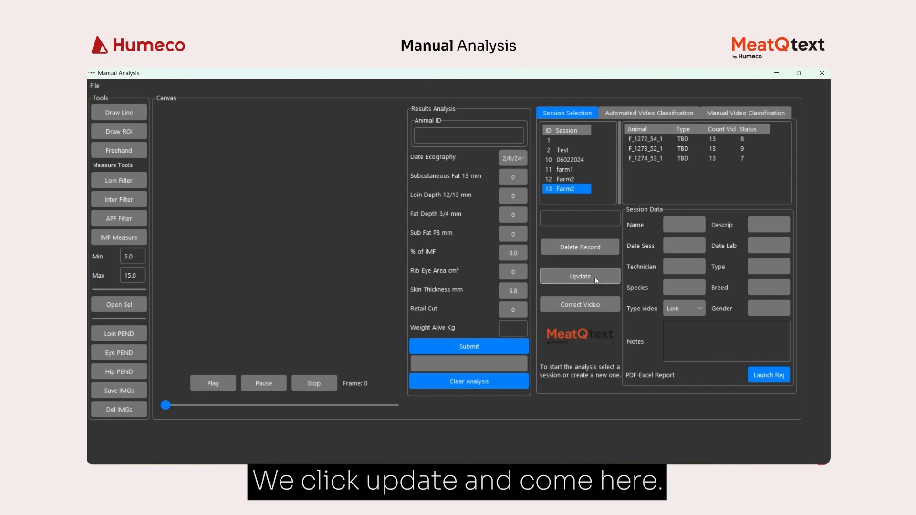
left_click(594, 277)
left_click(563, 190)
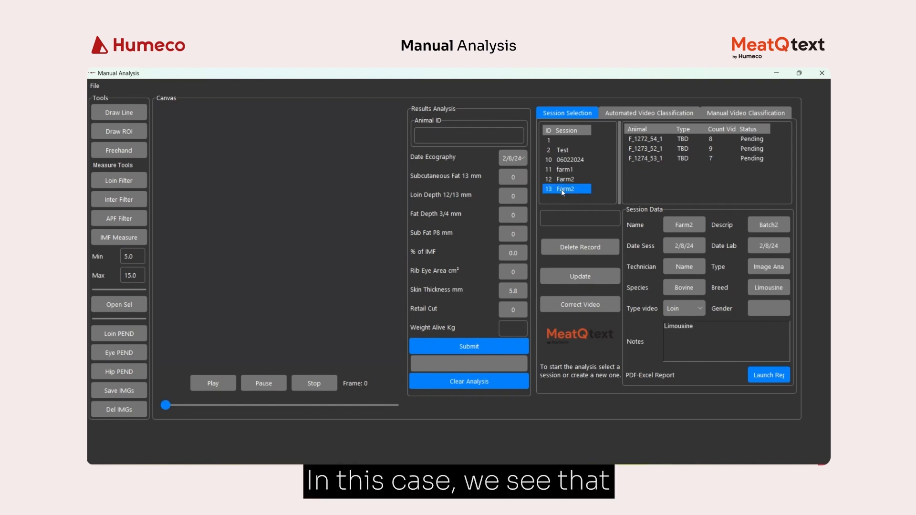
Step: Open animal F_1272_54_1's video at frame 1208, draw a small ROI in the muscle and apply the Loin Filter
left_click(654, 139)
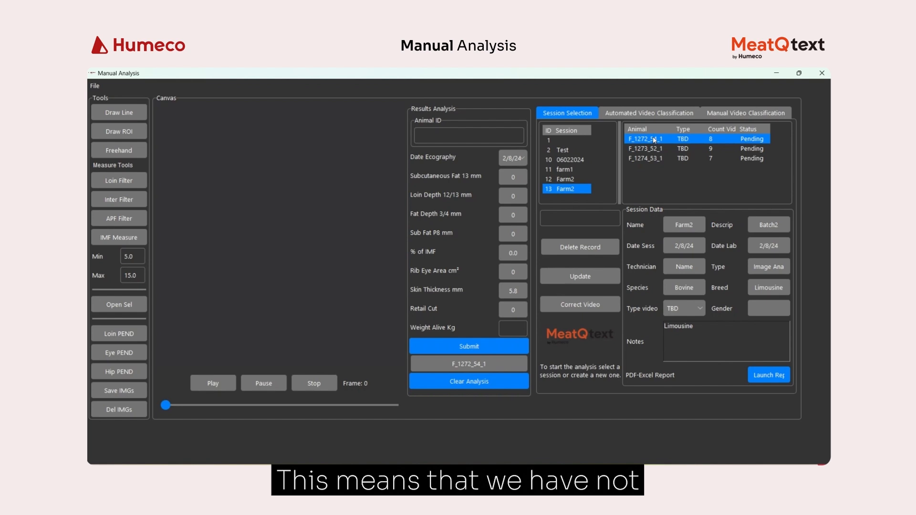
left_click(125, 305)
left_click_drag(166, 405, 275, 410)
left_click(125, 132)
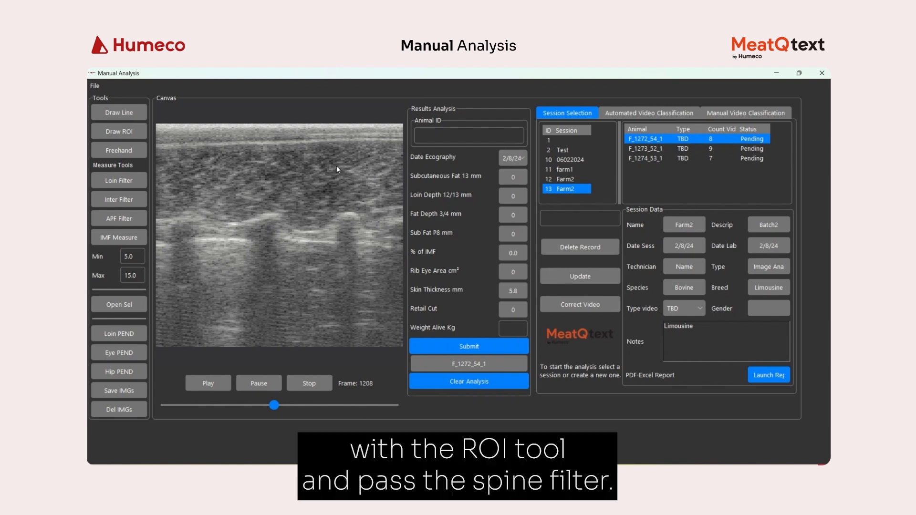
left_click_drag(299, 178, 325, 187)
left_click(135, 181)
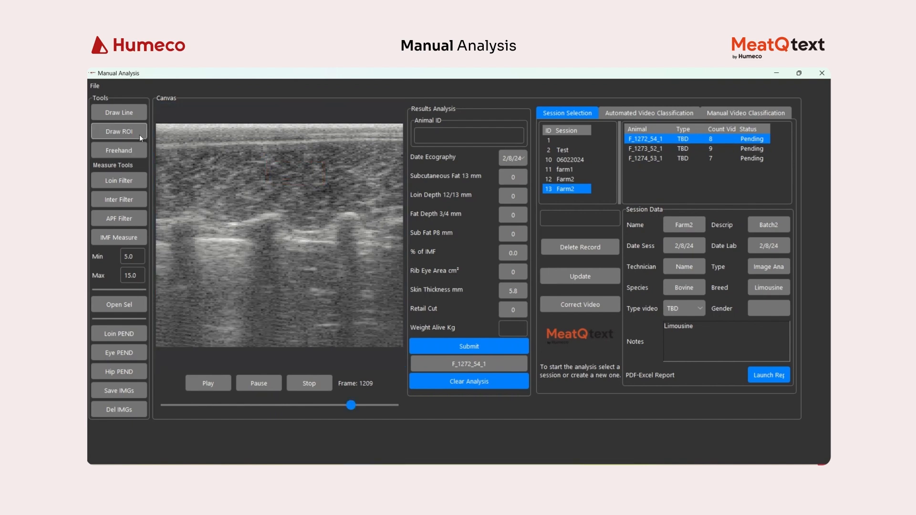
Step: Draw a wide, flat ROI over the fat layer near the image's upper edge and apply the Inter Filter
left_click_drag(256, 137, 320, 153)
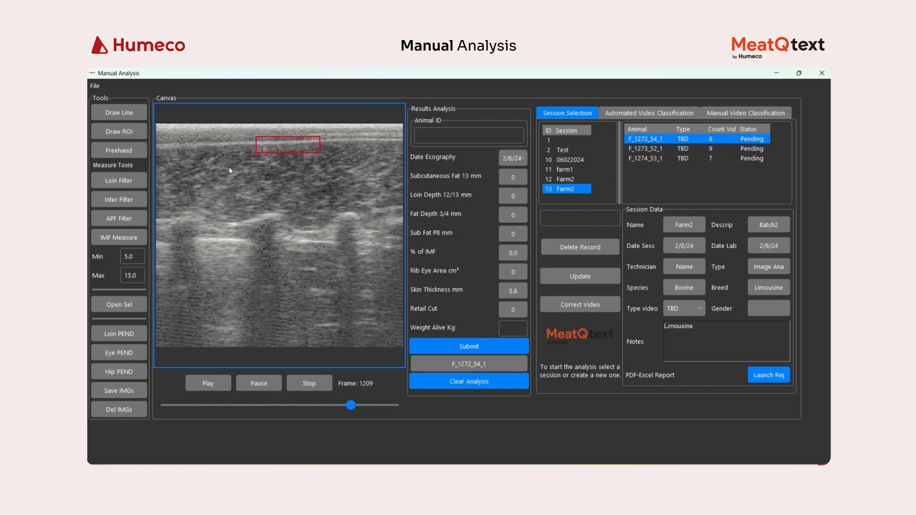
left_click(130, 203)
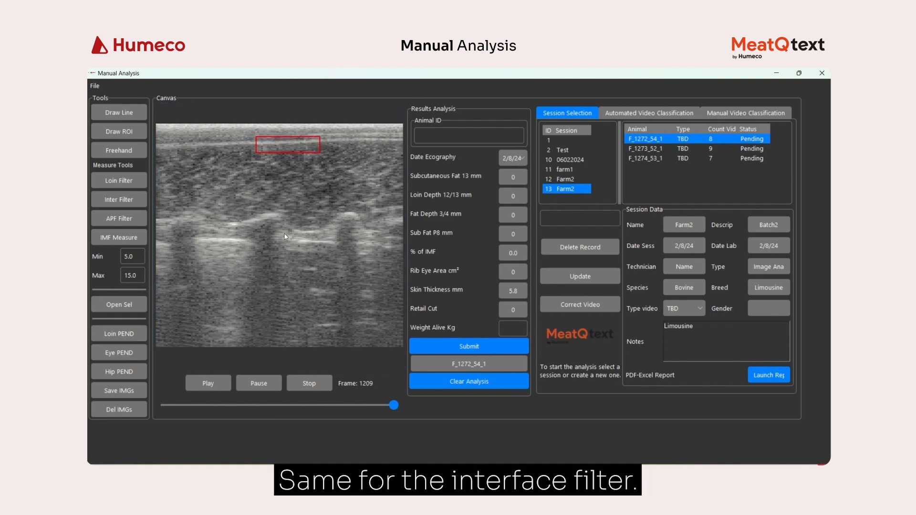
Step: Draw an ROI around the central rib on frame 756 and apply the APF Filter
left_click_drag(388, 410, 326, 407)
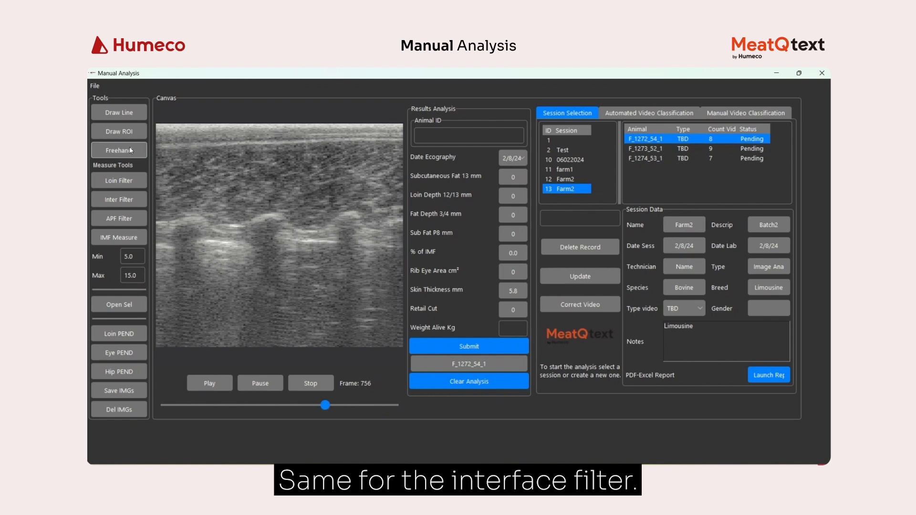
left_click_drag(223, 212, 302, 252)
left_click(137, 218)
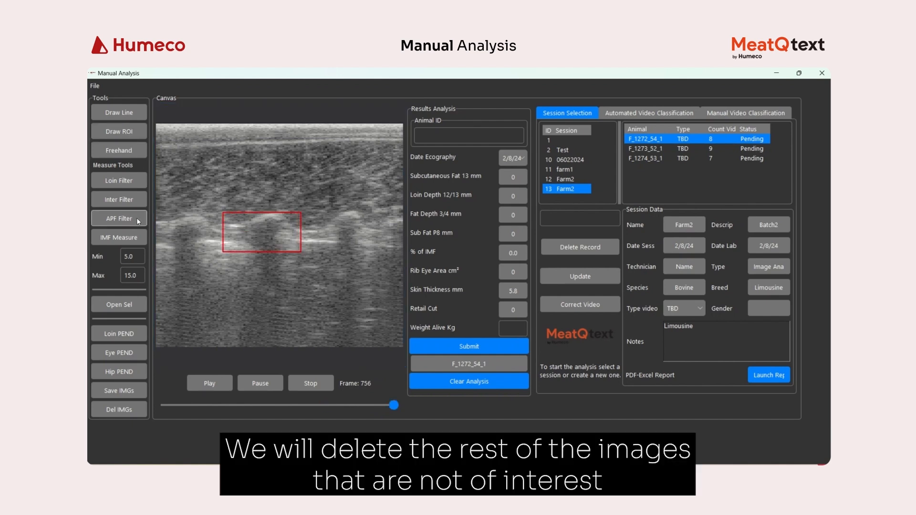
Step: Delete the images that are not of interest and run the IMF Measure on an ROI drawn in the muscle on frame 25
left_click_drag(395, 407, 160, 407)
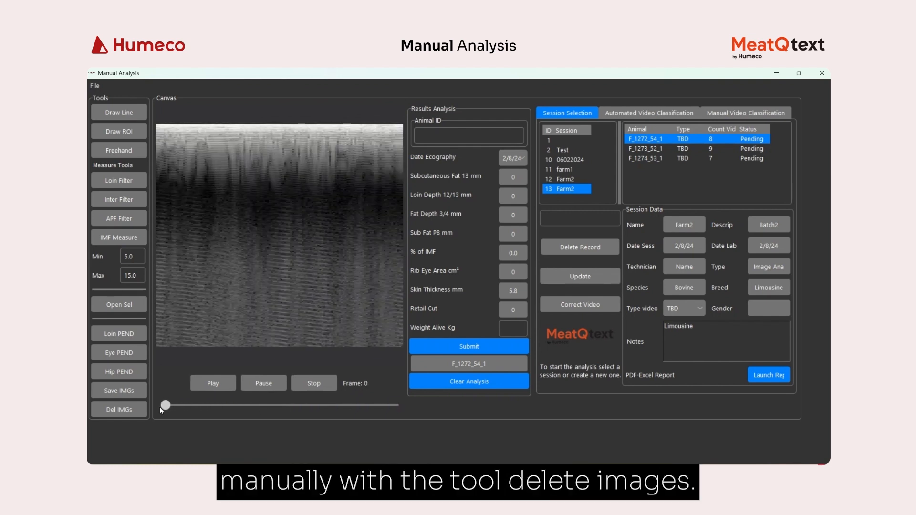
left_click(133, 411)
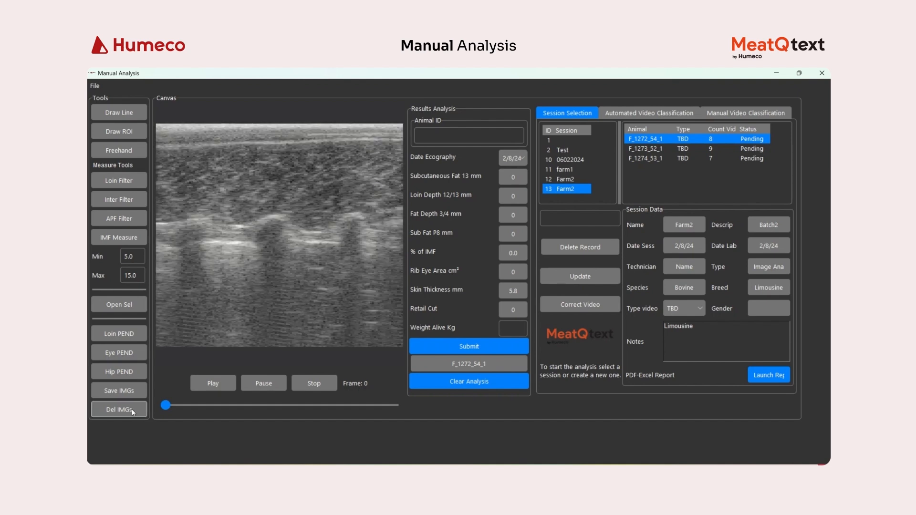
left_click_drag(169, 409, 353, 407)
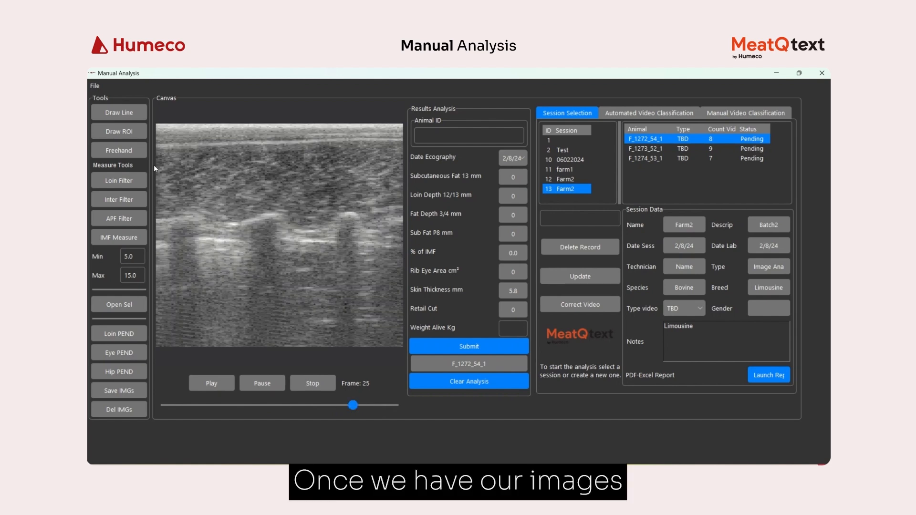
left_click_drag(259, 183, 284, 189)
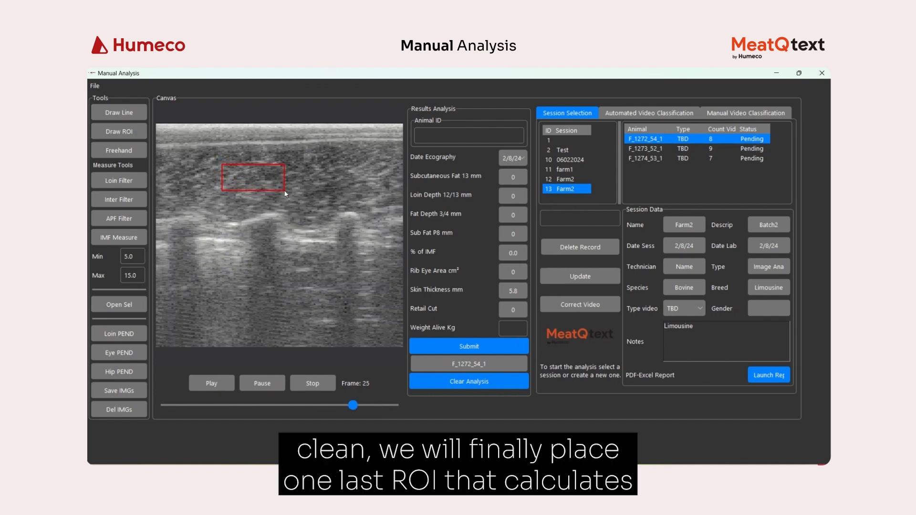
left_click(129, 239)
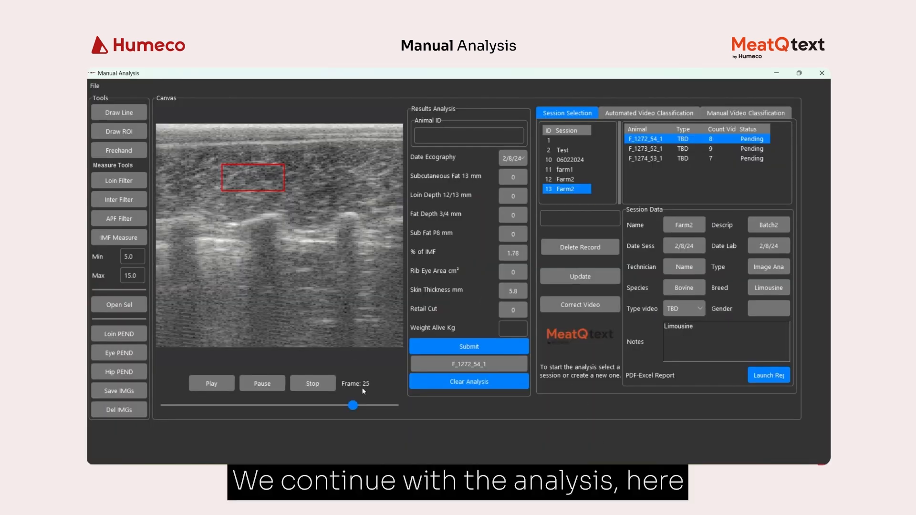
Step: Draw a short vertical line across the subcutaneous fat on frame 24 and record it as Subcutaneous Fat 13 mm
left_click_drag(353, 406, 349, 406)
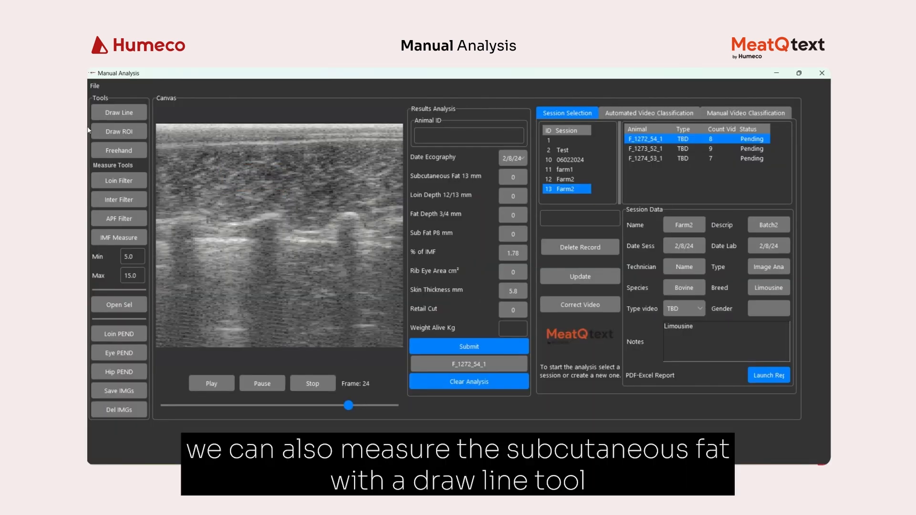
left_click(114, 113)
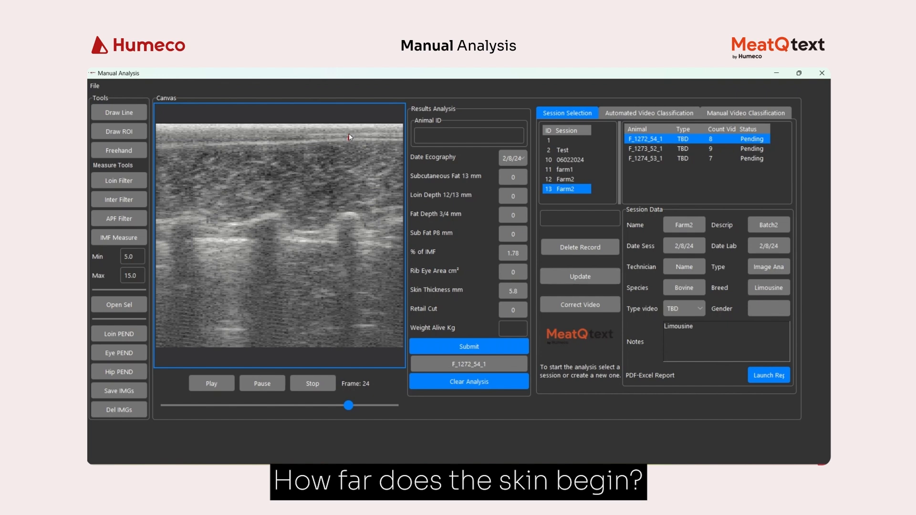
left_click_drag(348, 135, 348, 140)
left_click(519, 182)
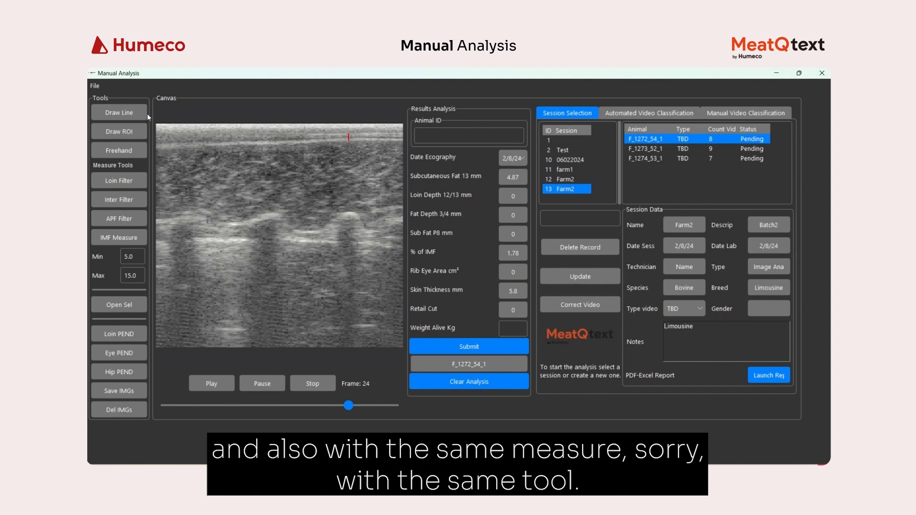
Step: Draw a vertical line through the loin muscle, from the fat boundary to the rib level, and record it as Loin Depth 12/13 mm
left_click_drag(349, 406, 348, 406)
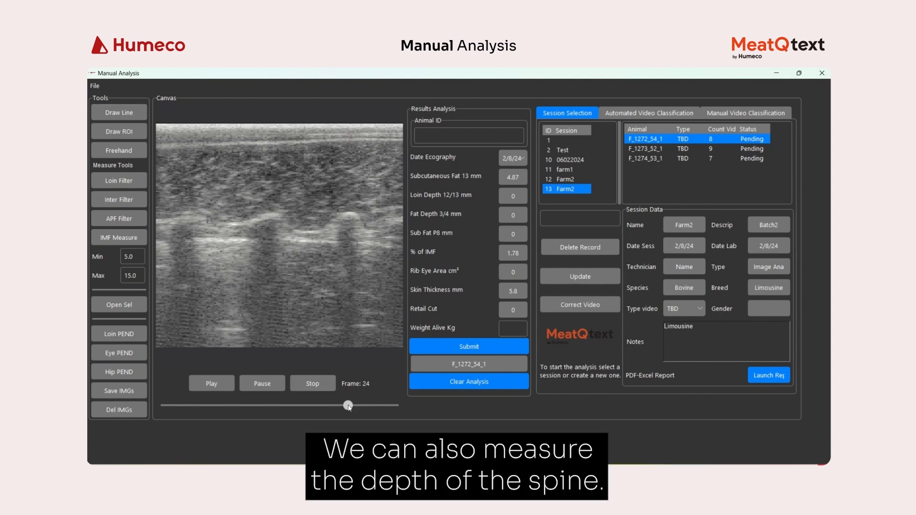
left_click(142, 114)
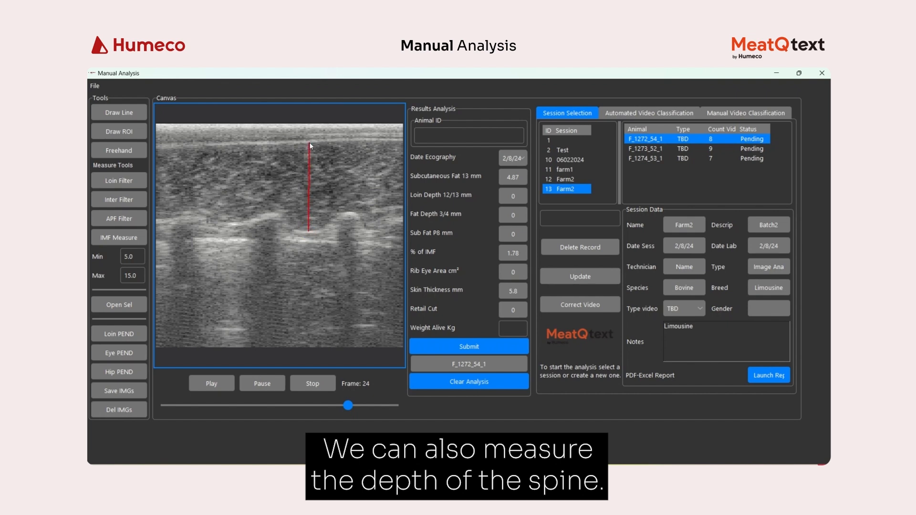
left_click(518, 200)
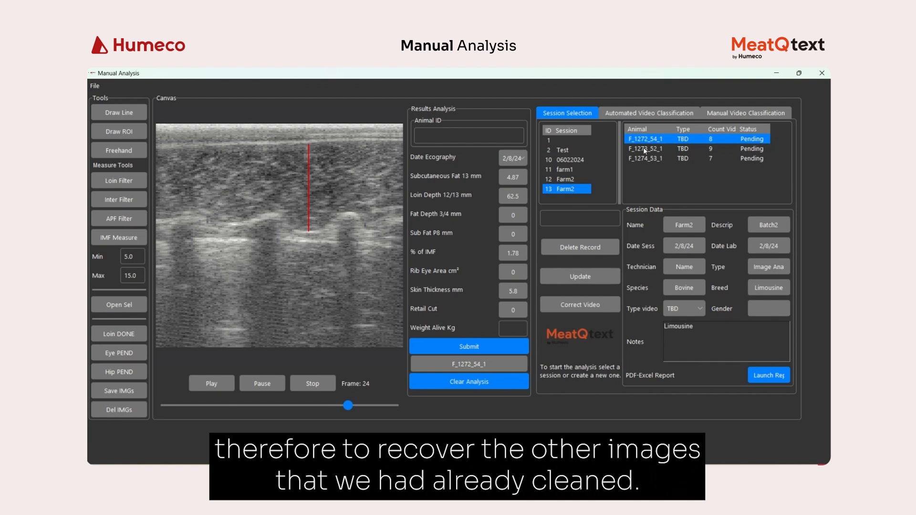
Step: Reopen the animal's full video at frame 563, draw a line across the hip fat and record it as Sub Fat P8 mm
left_click(120, 305)
left_click_drag(164, 408, 216, 409)
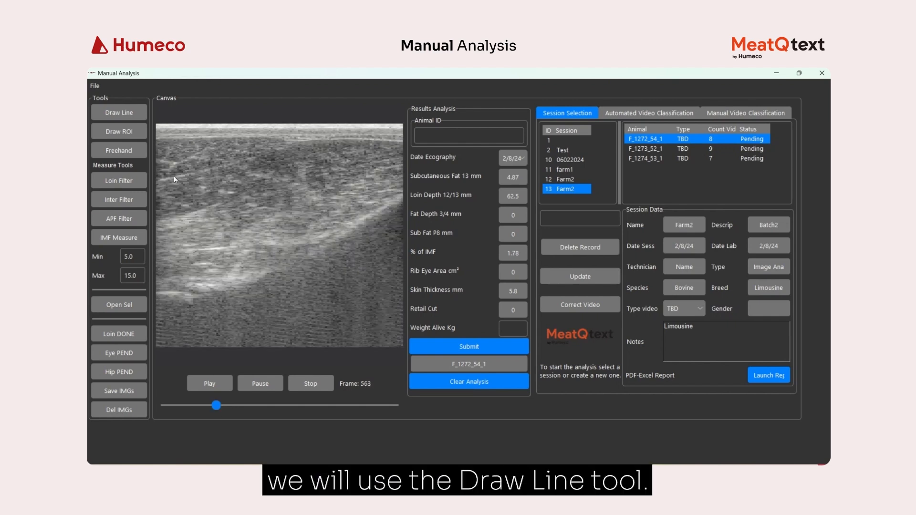
left_click(133, 110)
left_click(300, 141)
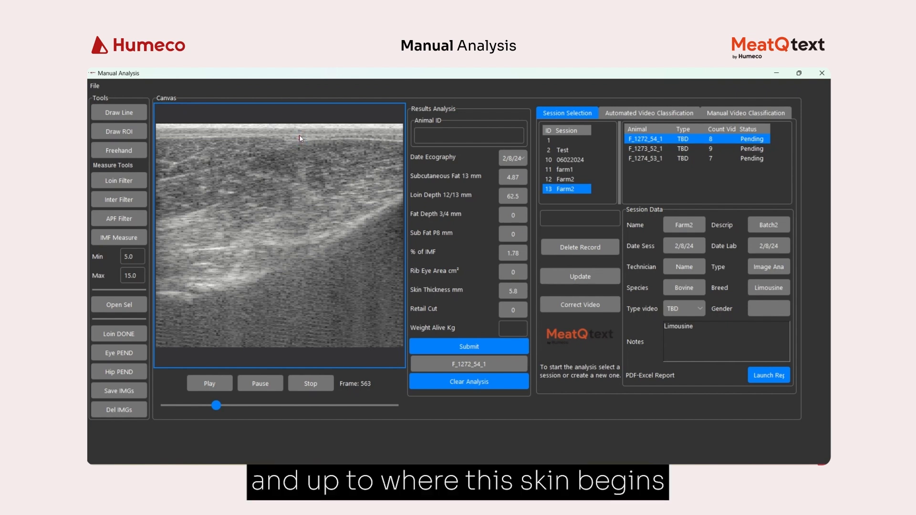
left_click(509, 239)
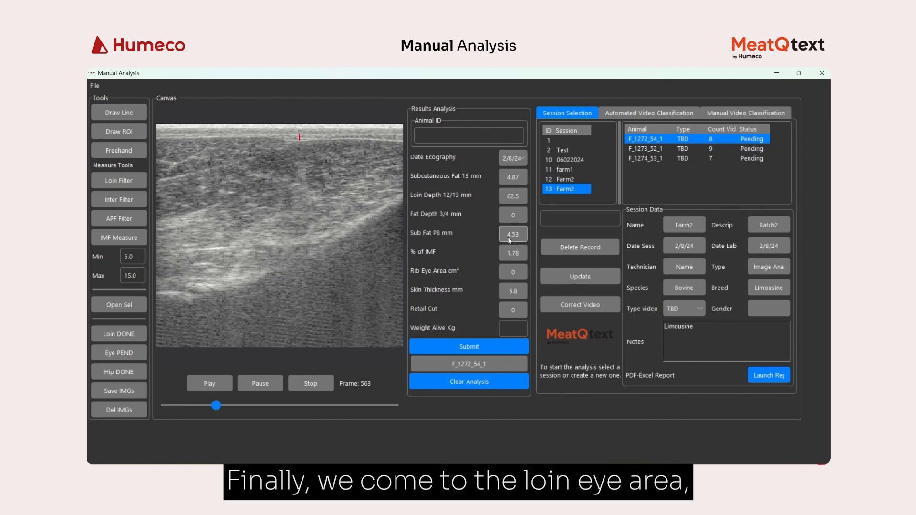
Step: Trace the loin eye muscle as a closed freehand outline on frame 2509 to fill in the Rib Eye Area
left_click_drag(216, 405, 391, 410)
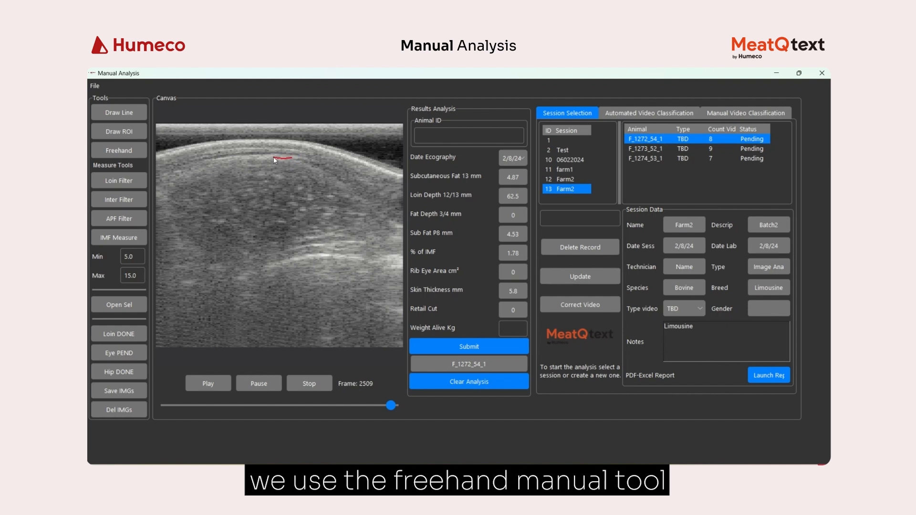
left_click_drag(276, 158, 257, 158)
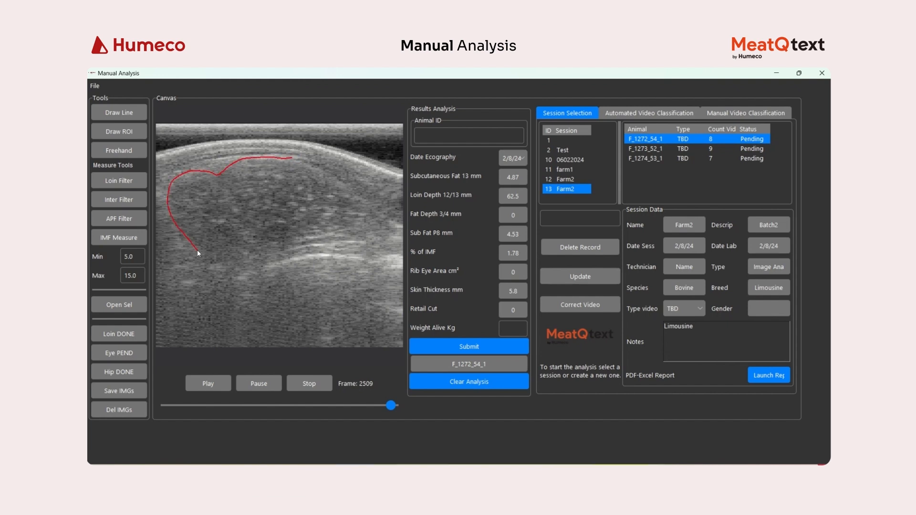
left_click_drag(315, 244, 376, 225)
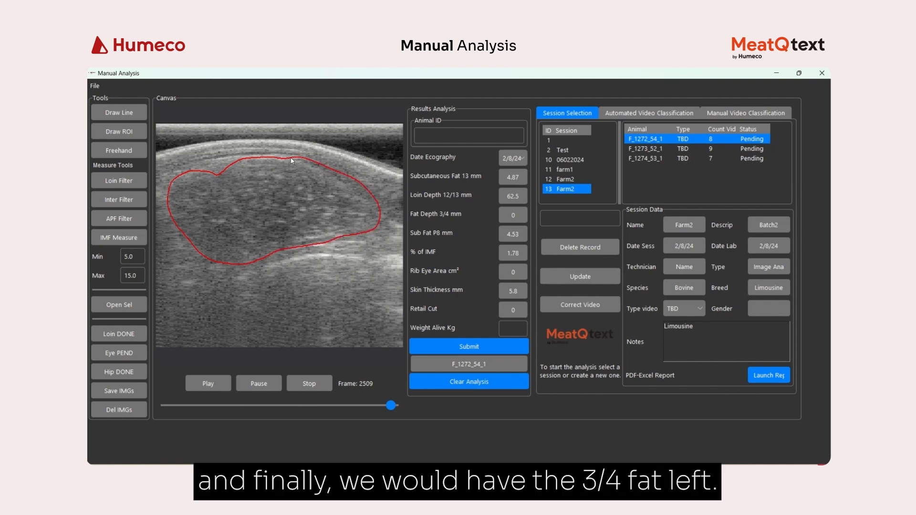
left_click_drag(291, 158, 291, 158)
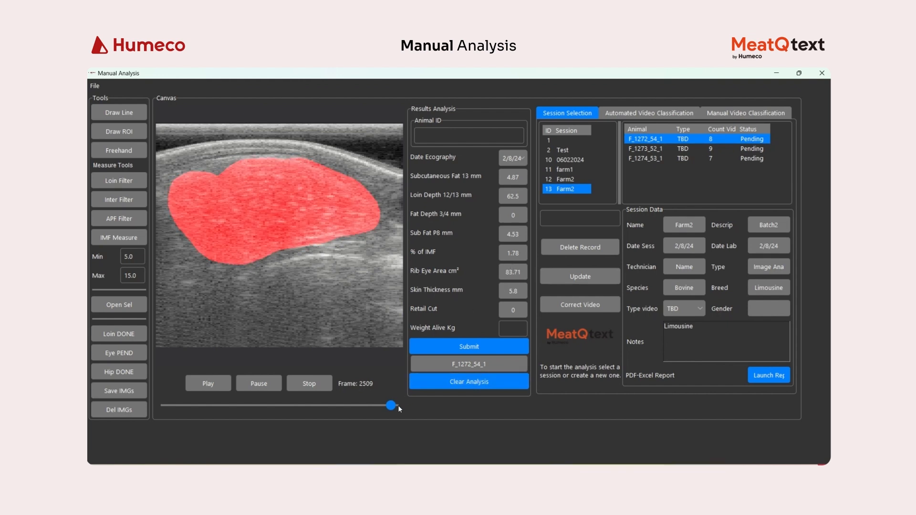
Step: Draw a short line across the fat above the loin eye on frame 2428 and record it as Fat Depth 3/4 mm
left_click_drag(391, 405, 384, 405)
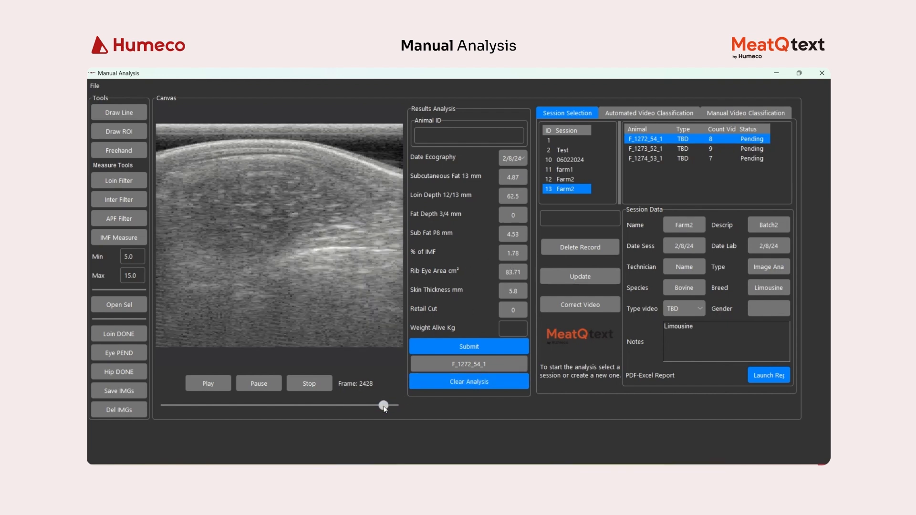
left_click(134, 112)
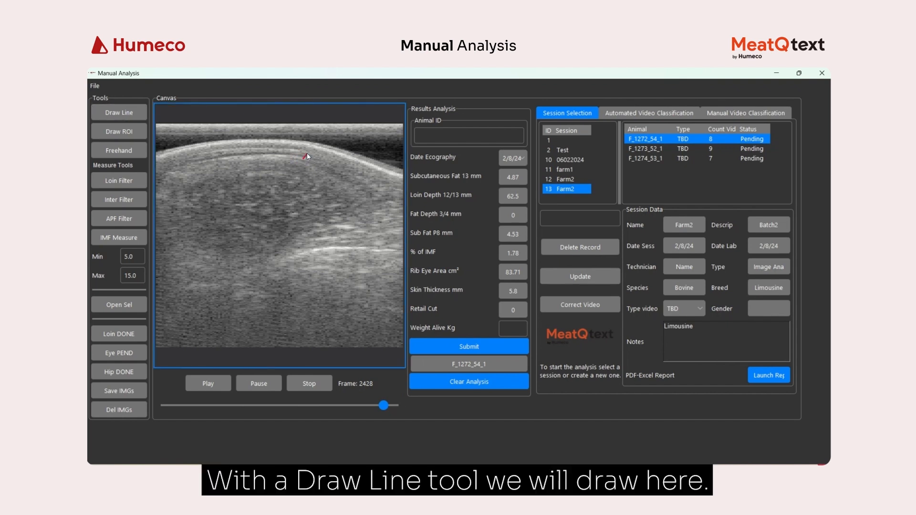
left_click(509, 219)
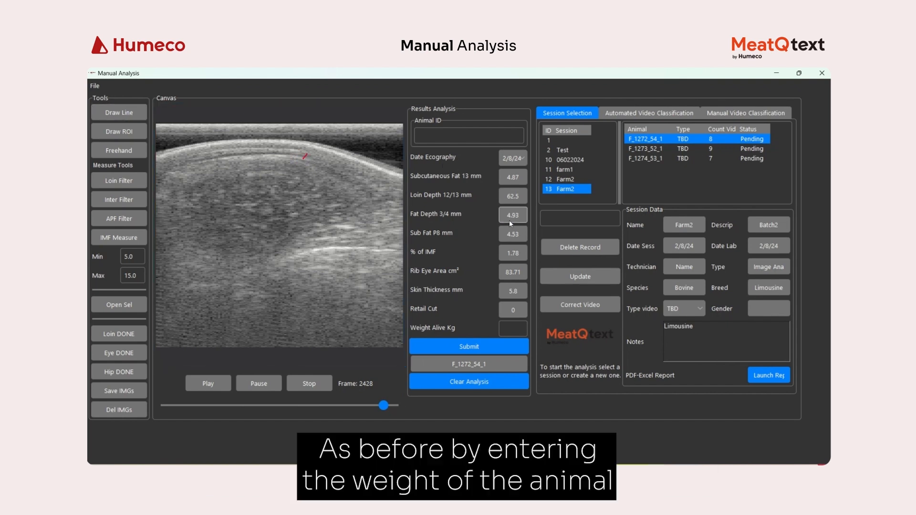
Step: Enter a live weight of 450 kg, calculate the Retail Cut, set the Animal ID to 1272 and submit the results
left_click(514, 329)
type("450")
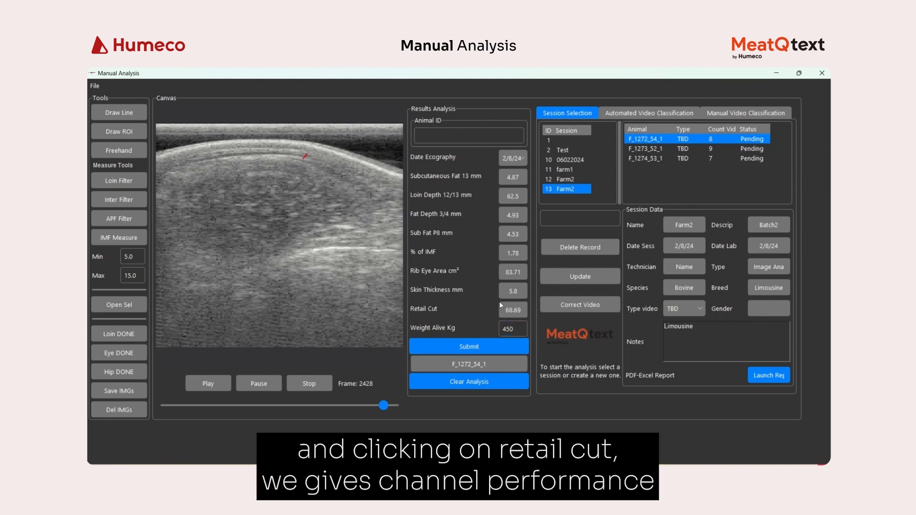
left_click(471, 138)
type("1272")
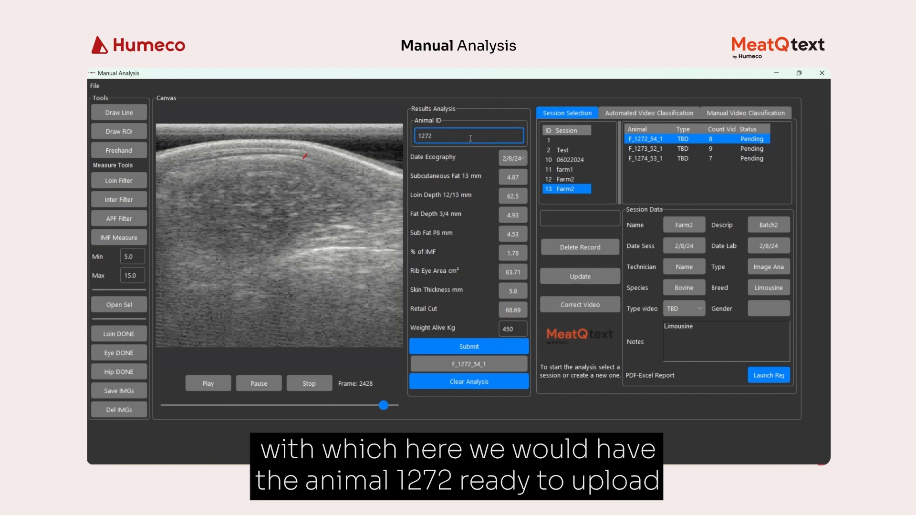
left_click(470, 348)
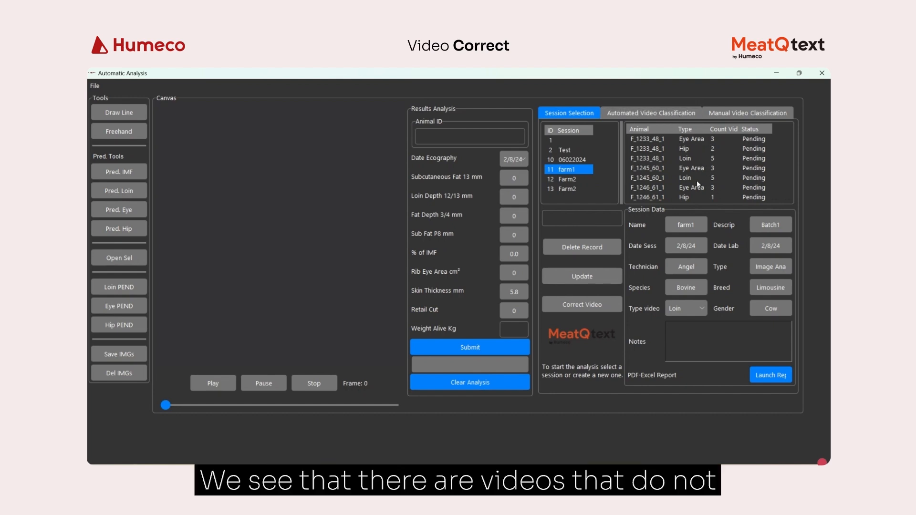
Step: Open the Loin videos of animal F_1246_61_1 in the farm1 session to check for misclassified images
scroll(698, 186, "down", 1)
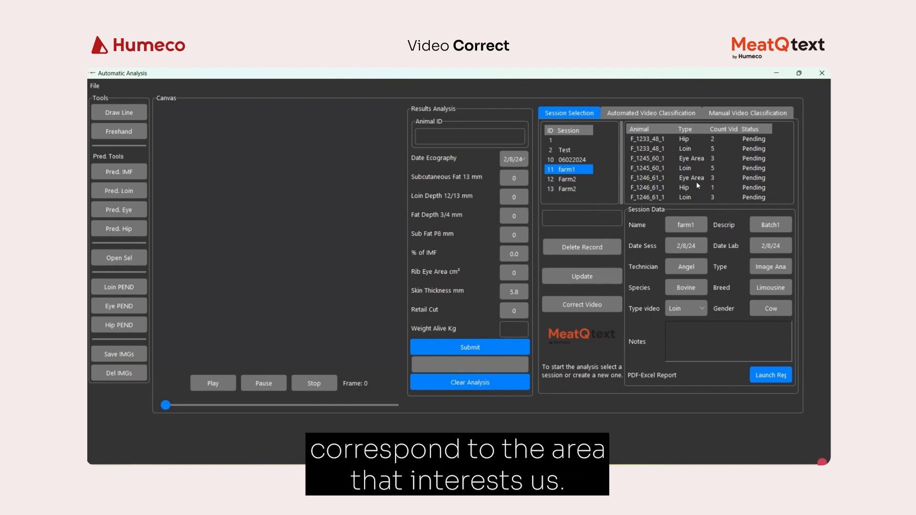
left_click(695, 197)
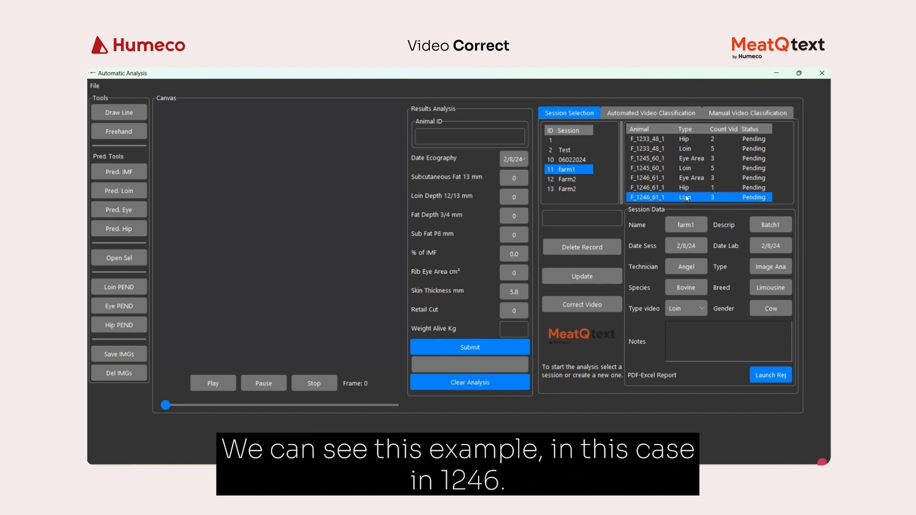
left_click(122, 259)
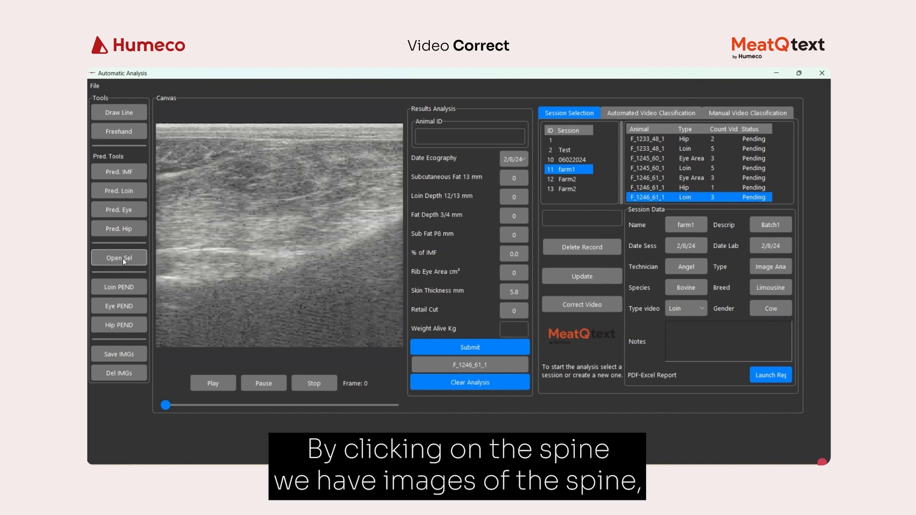
mouse_move(166, 405)
left_mouse_down()
mouse_move(372, 405)
mouse_move(166, 406)
left_mouse_up()
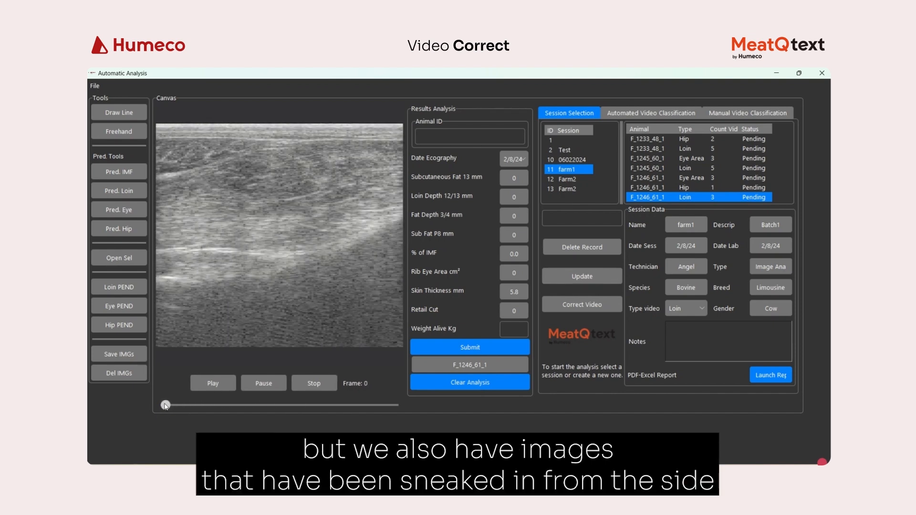
left_click(591, 308)
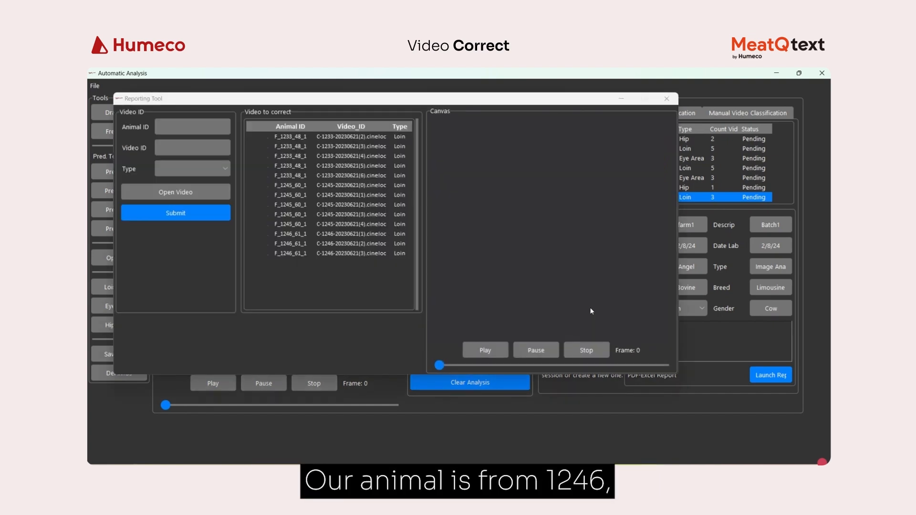
left_click(330, 232)
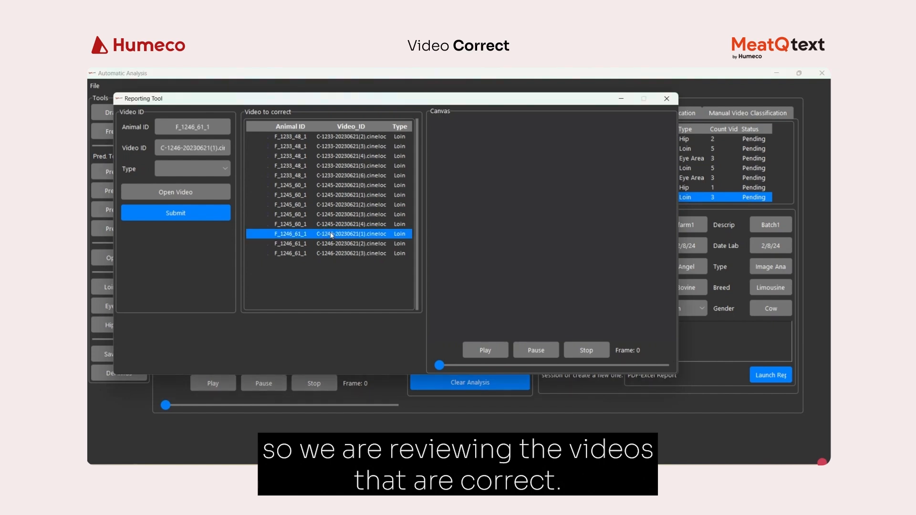
left_click(190, 194)
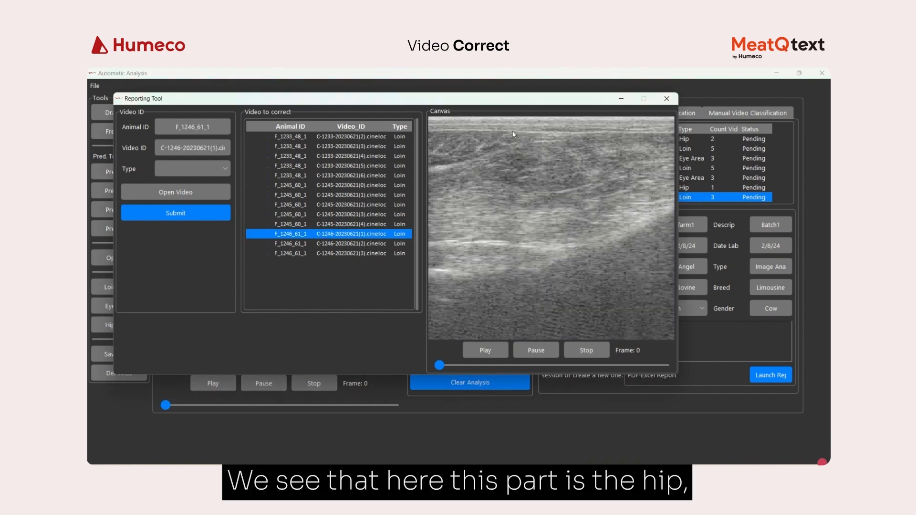
left_click(221, 169)
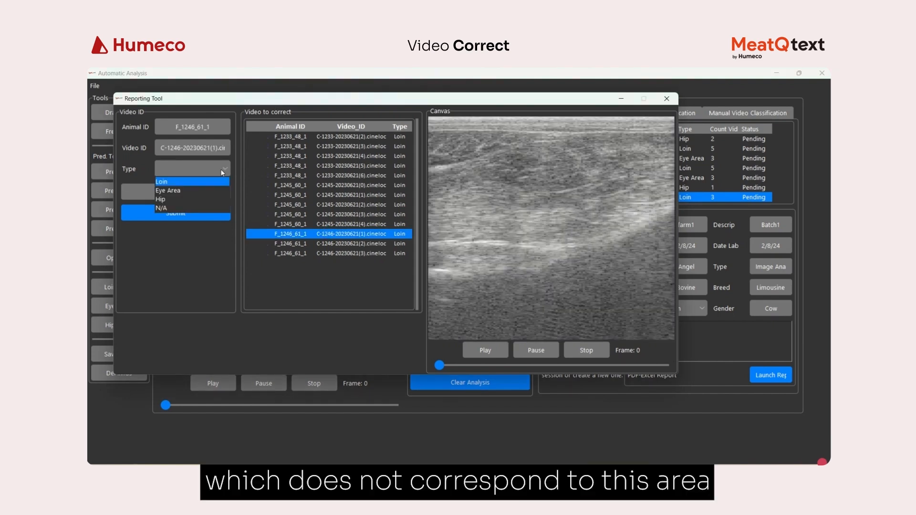
left_click(207, 198)
left_click(206, 215)
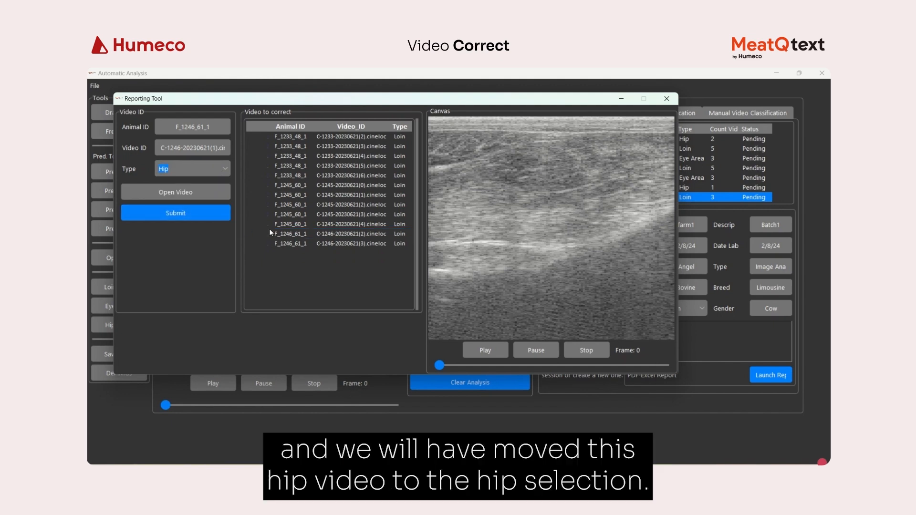
left_click(282, 234)
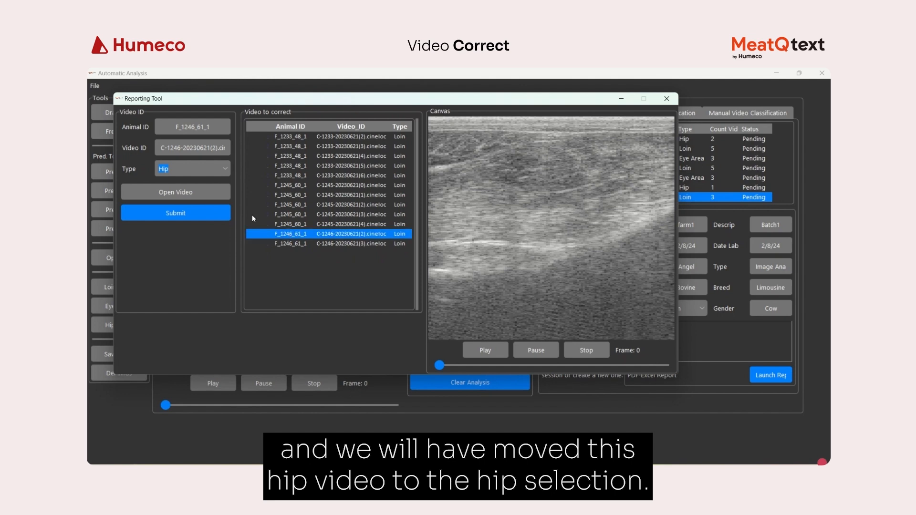
left_click(200, 192)
left_click_drag(438, 366, 575, 367)
left_click(317, 244)
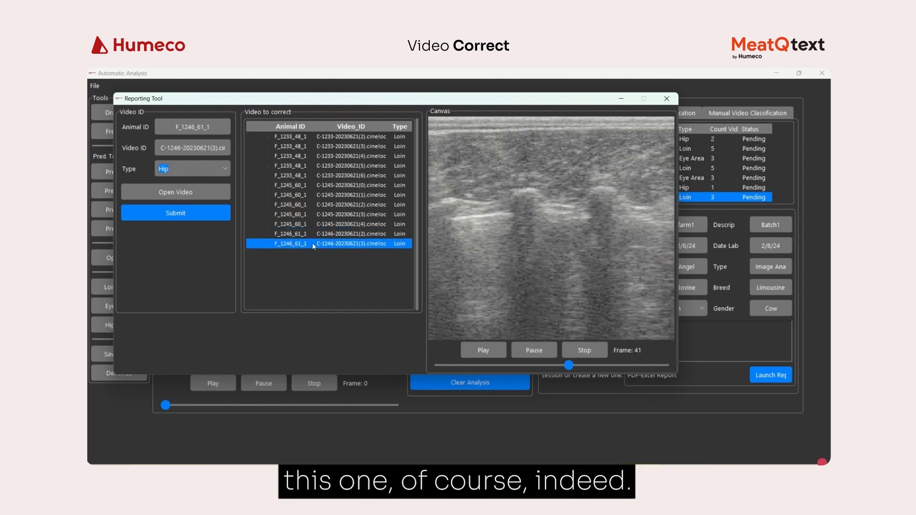
left_click(214, 192)
left_click_drag(533, 367, 513, 365)
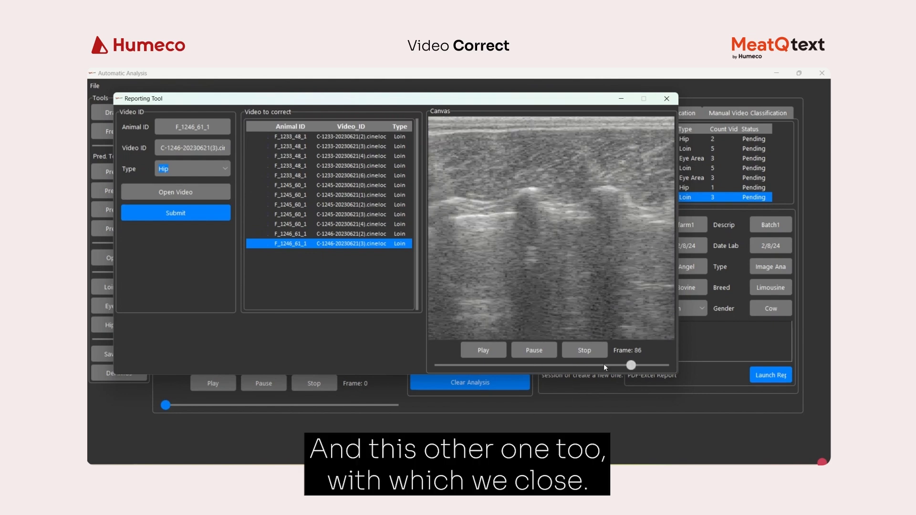
left_click(667, 99)
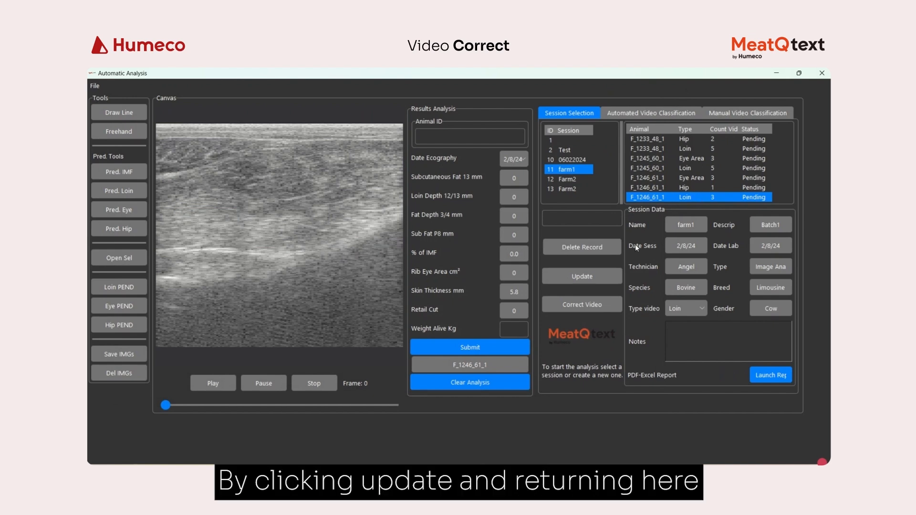
Step: Update the session list, reload session 11, farm1, and open the Loin videos of animal F_1246_61_1
left_click(602, 279)
left_click(574, 168)
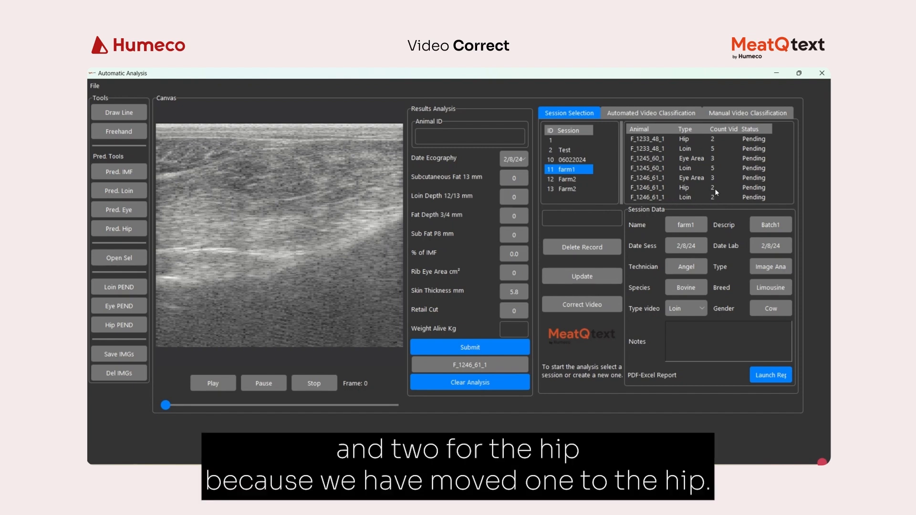
left_click(697, 199)
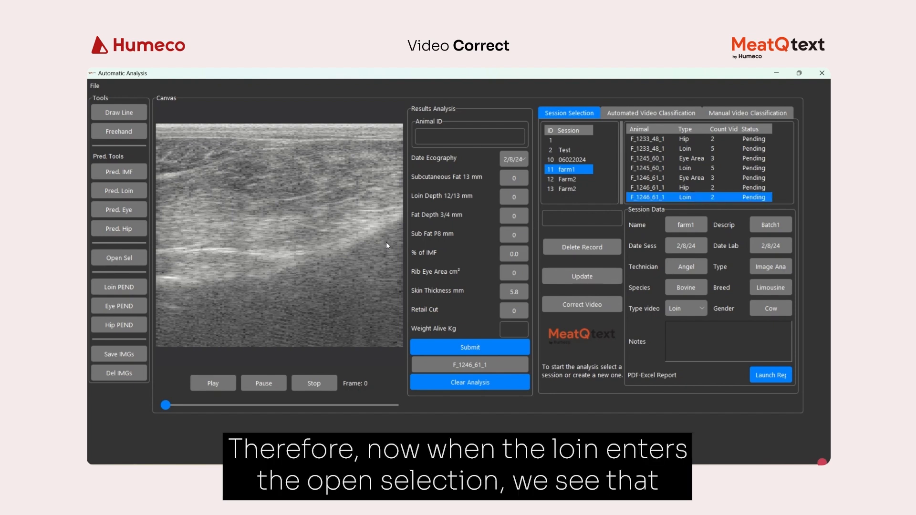
left_click(119, 258)
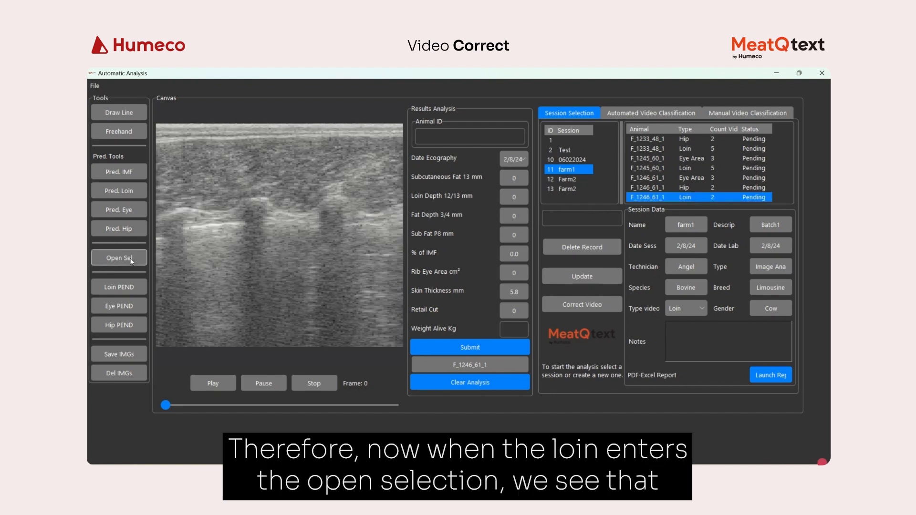